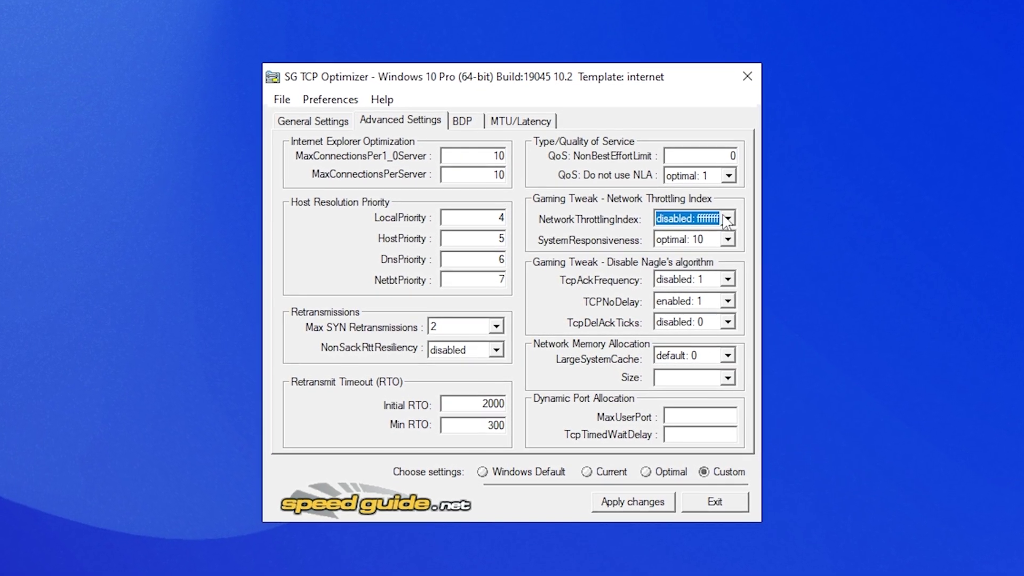
Open the Network Throttling Index choices to confirm it reads disabled: ffffffff.
left_click(728, 219)
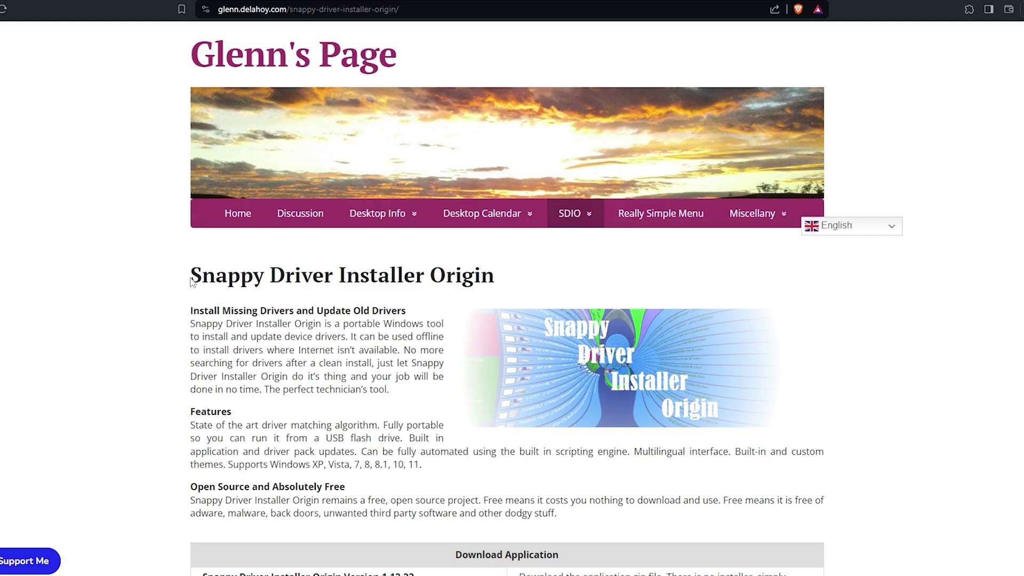
Scroll the Snappy Driver Installer Origin page down to its Download Application table.
left_click_drag(193, 274, 508, 275)
left_click(223, 242)
scroll(295, 279, "down", 4)
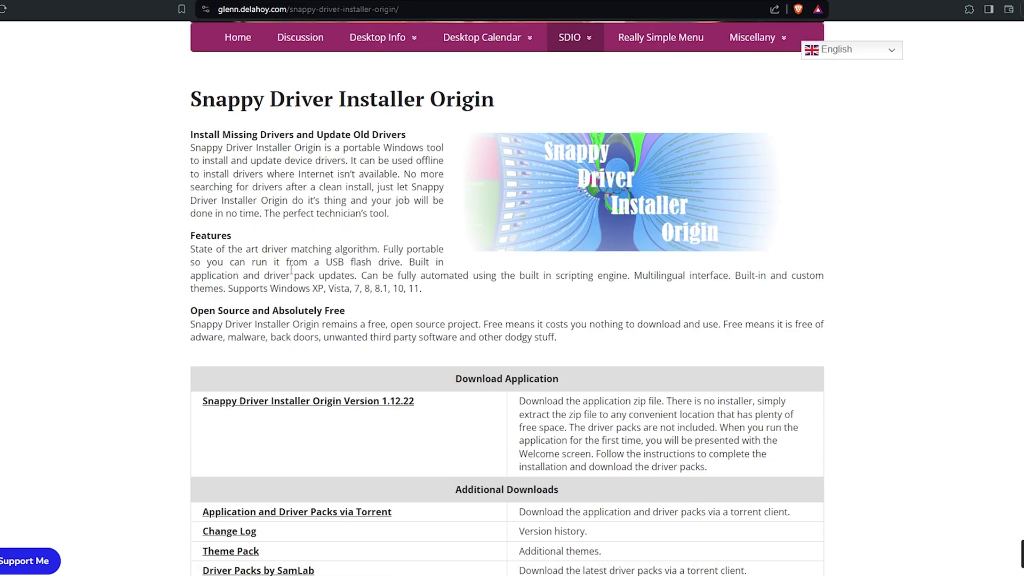
scroll(289, 268, "down", 1)
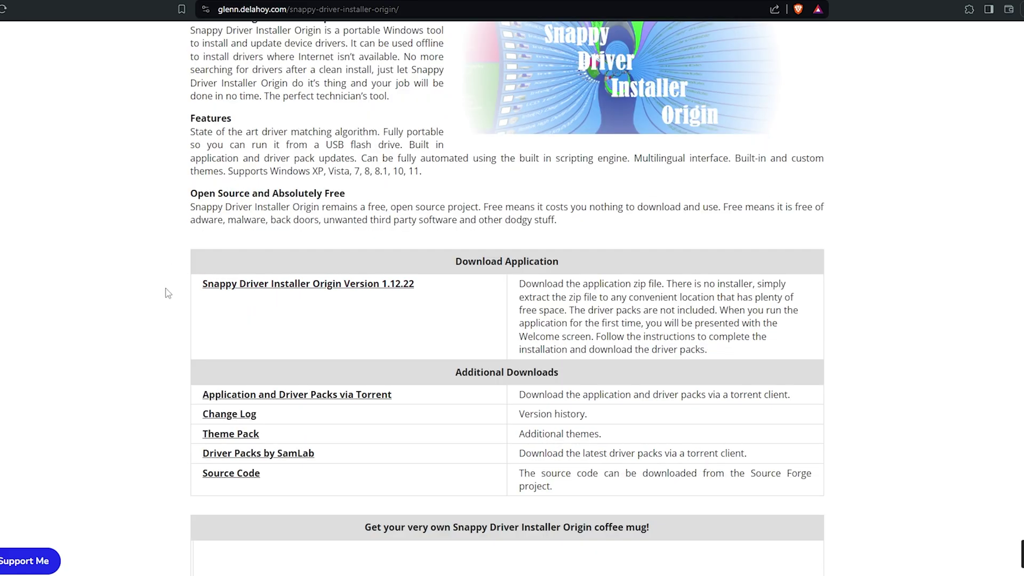
Download SDIO Version 1.12.22 and create a desktop folder named 'Snappy Drivers'.
left_click(274, 287)
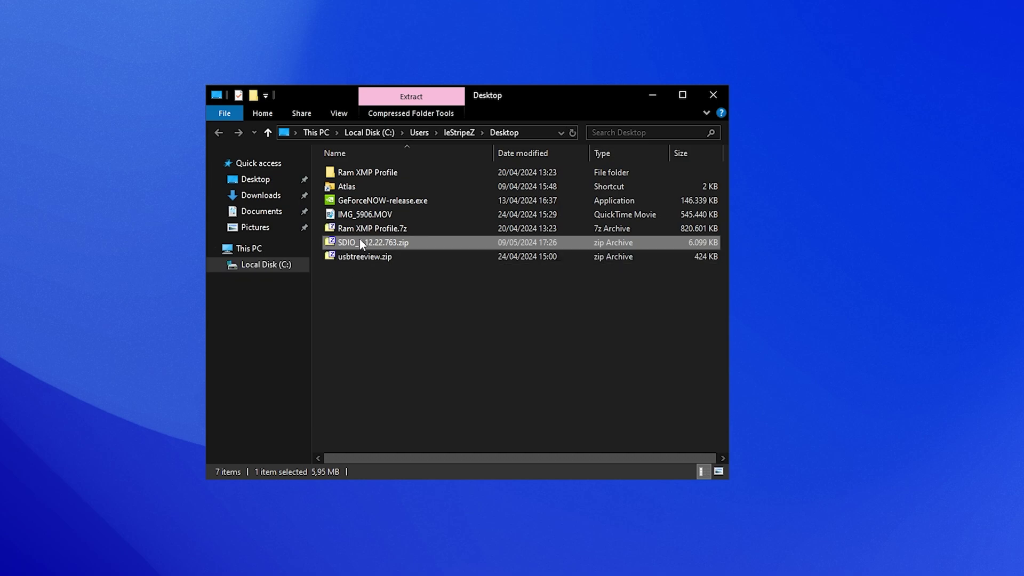
right_click(88, 177)
mouse_move(116, 284)
left_click(304, 288)
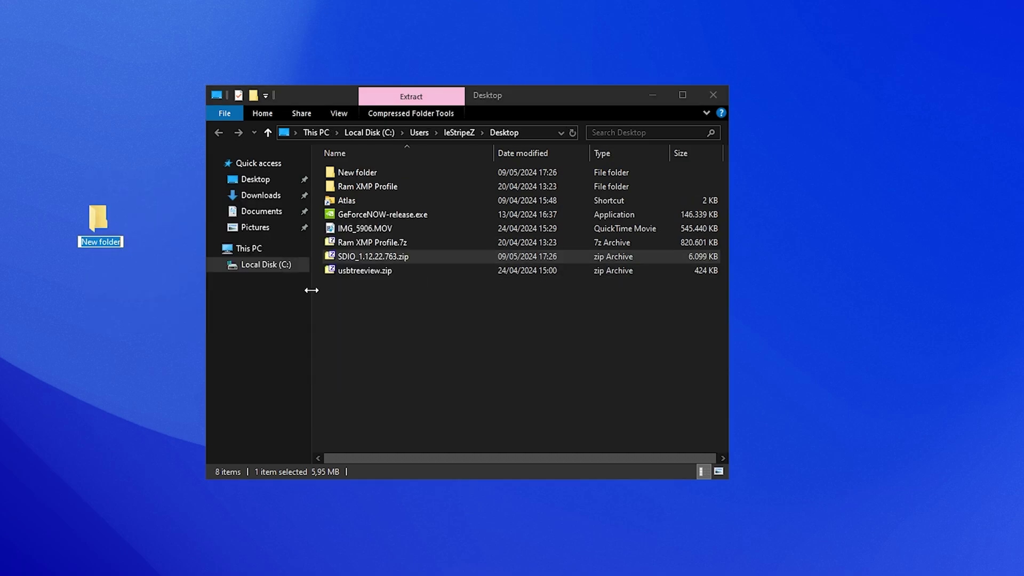
type("Snappy Drivers")
key("Return")
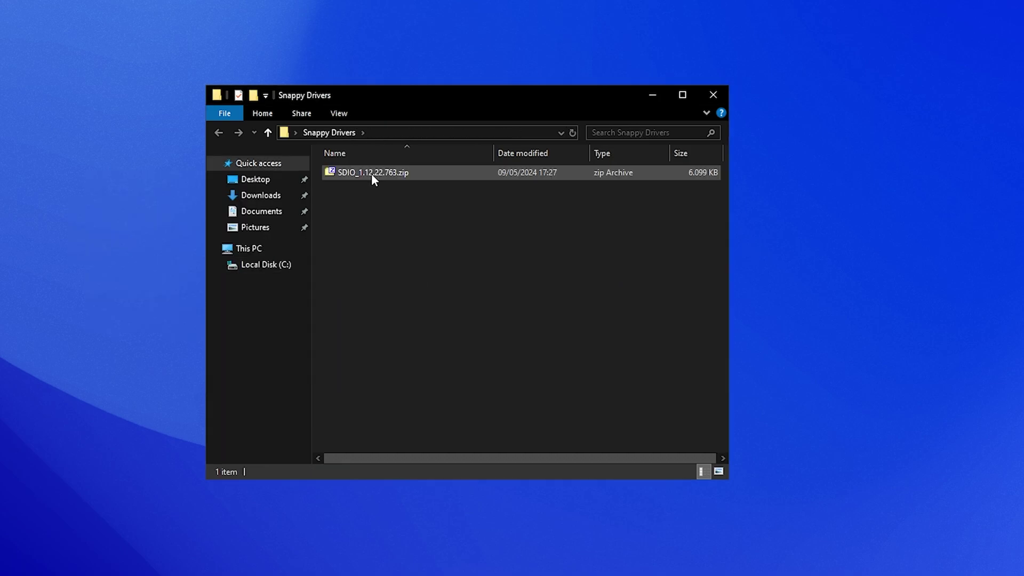
Extract the SDIO zip archive into the Snappy Drivers folder with 7-Zip Extract Here.
right_click(371, 174)
mouse_move(381, 202)
left_click(542, 216)
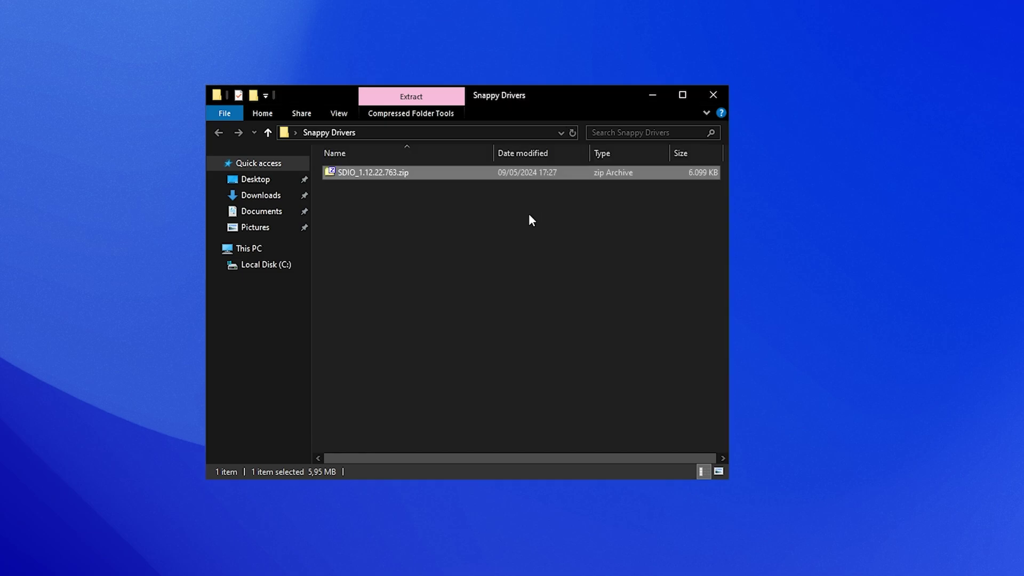
Run SDIO_auto.bat and allow it to make changes.
left_click_drag(448, 343, 387, 348)
left_click(355, 256)
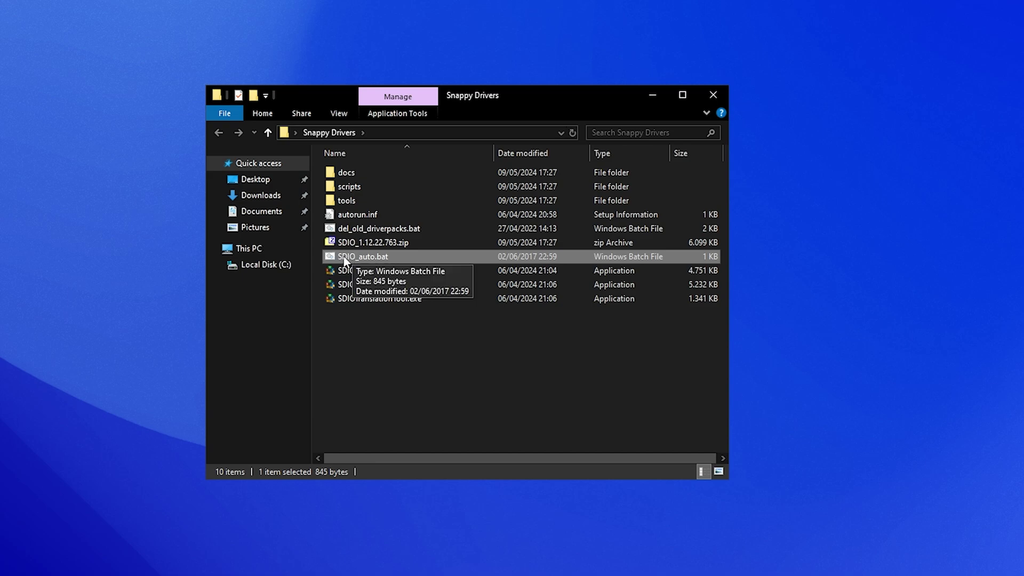
double_click(344, 258)
left_click(227, 271)
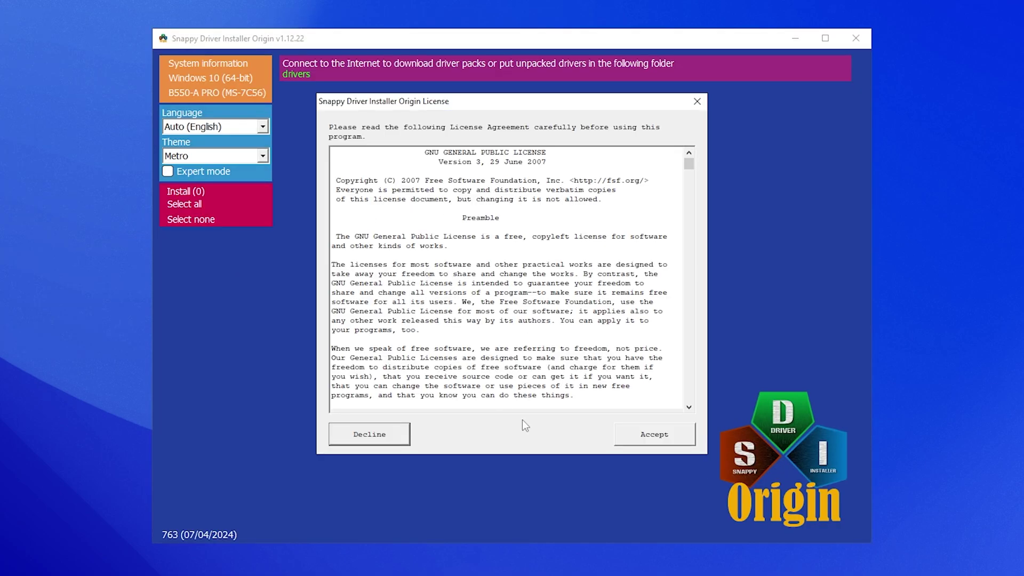
Accept the licence, allow firewall access, and choose Download Indexes Only.
left_click(655, 435)
left_click(574, 398)
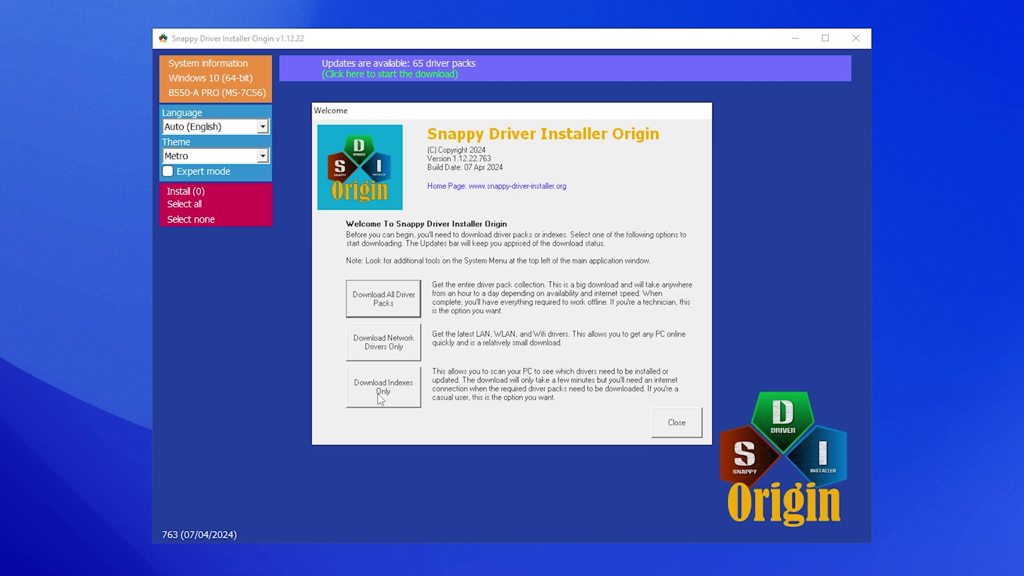
left_click(378, 394)
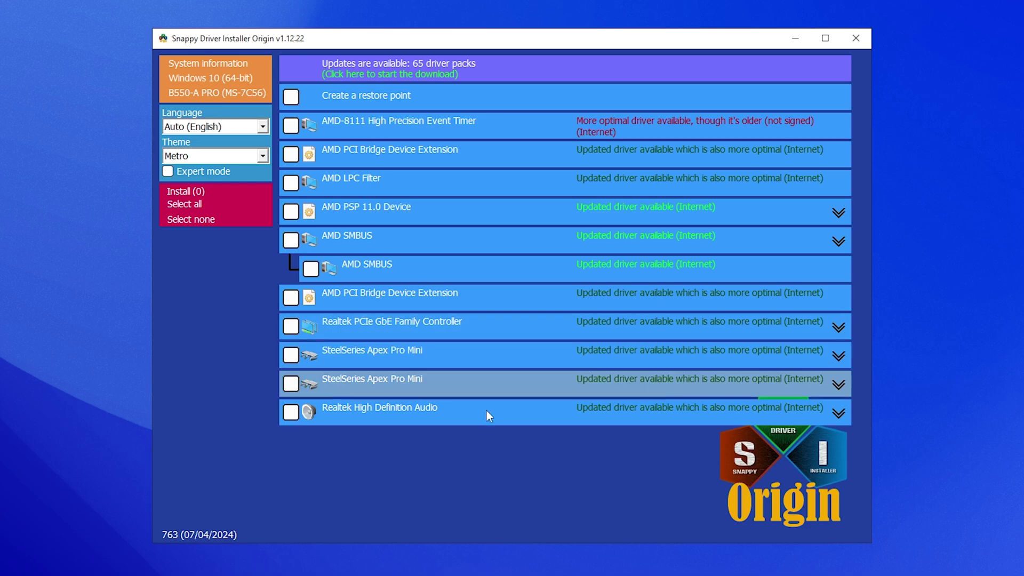
Confirm the Realtek adapter in Task Manager, then install the ticked Realtek PCIe GbE driver.
key("ctrl+shift+Escape")
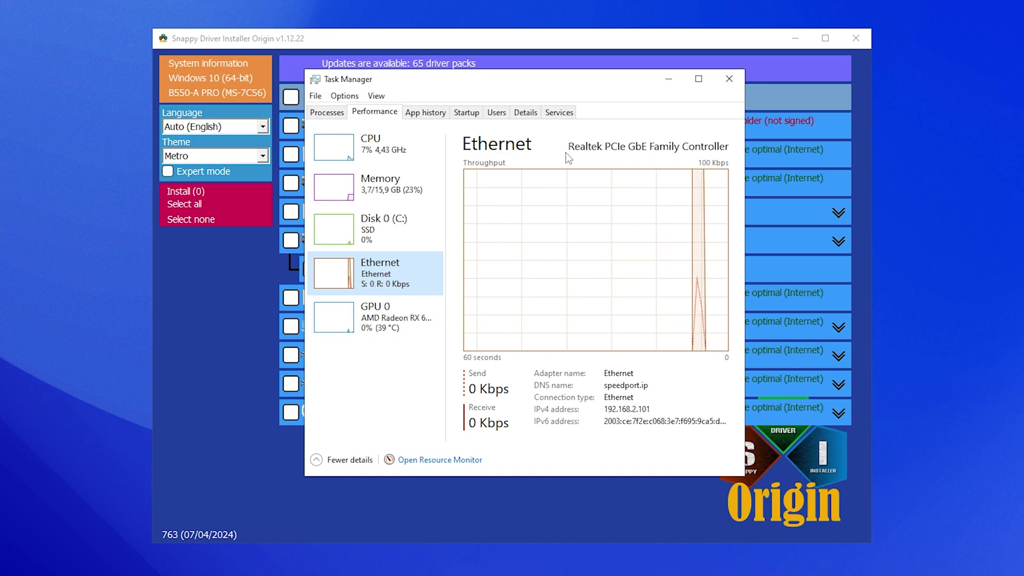
left_click(730, 78)
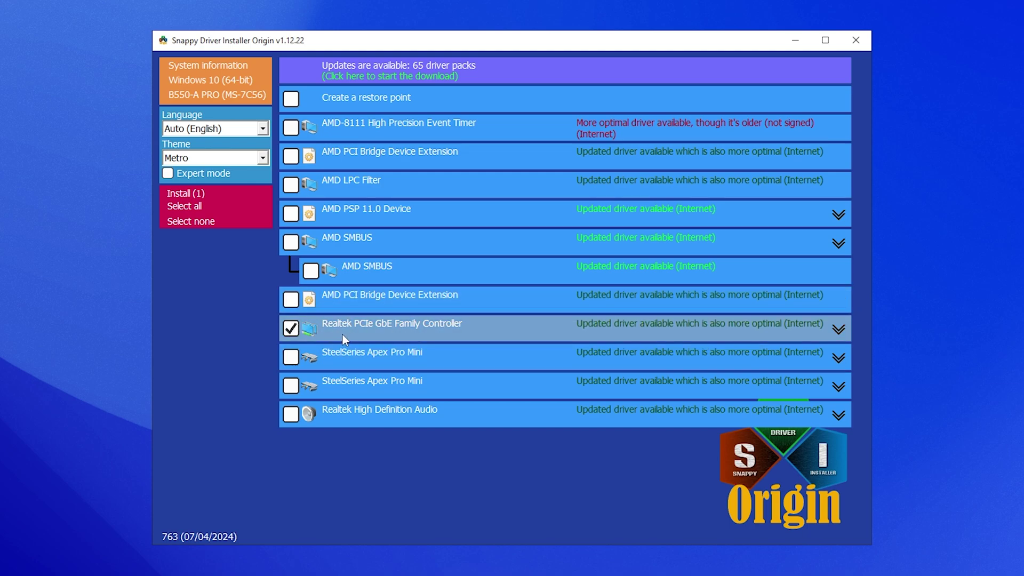
left_click(183, 195)
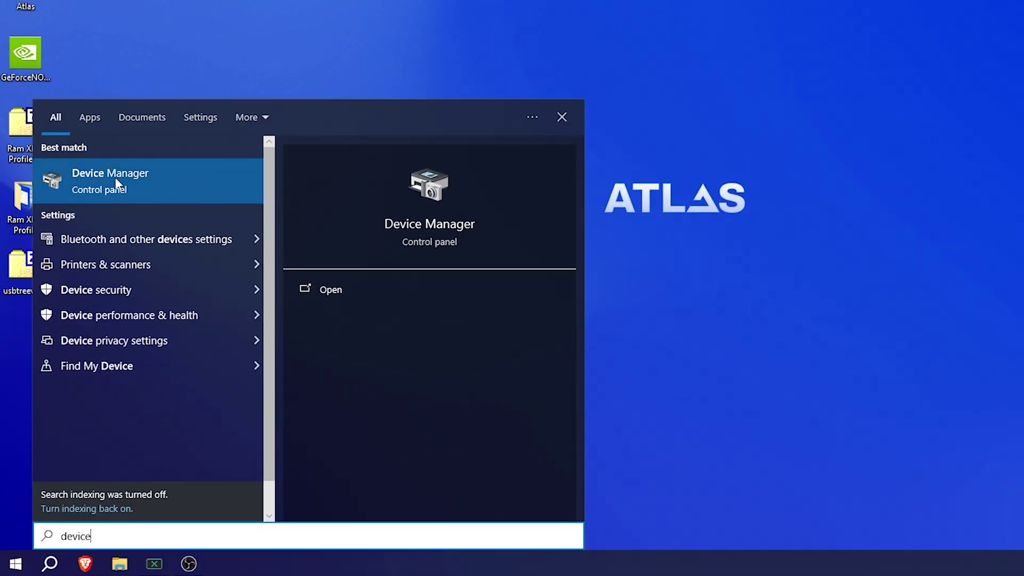
Open the Realtek PCIe GbE Family Controller properties from Device Manager's Network adapters.
left_click(47, 196)
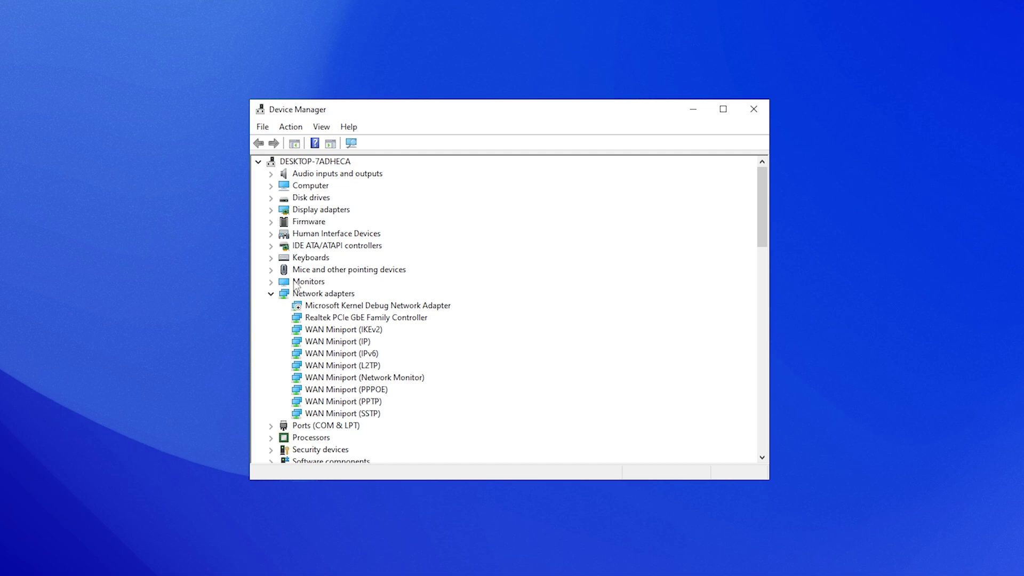
left_click(271, 294)
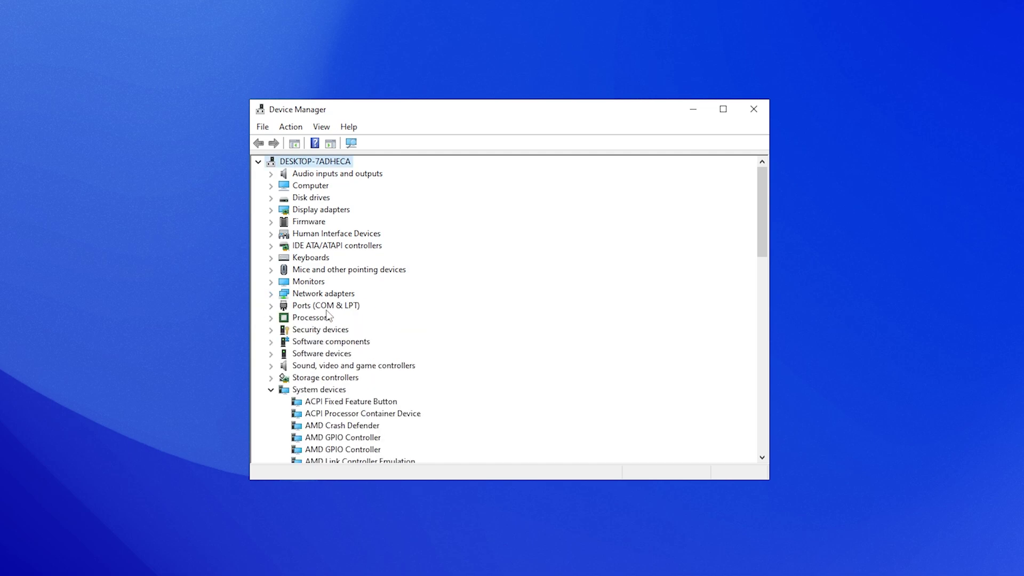
left_click(319, 293)
left_click(271, 293)
left_click(323, 321)
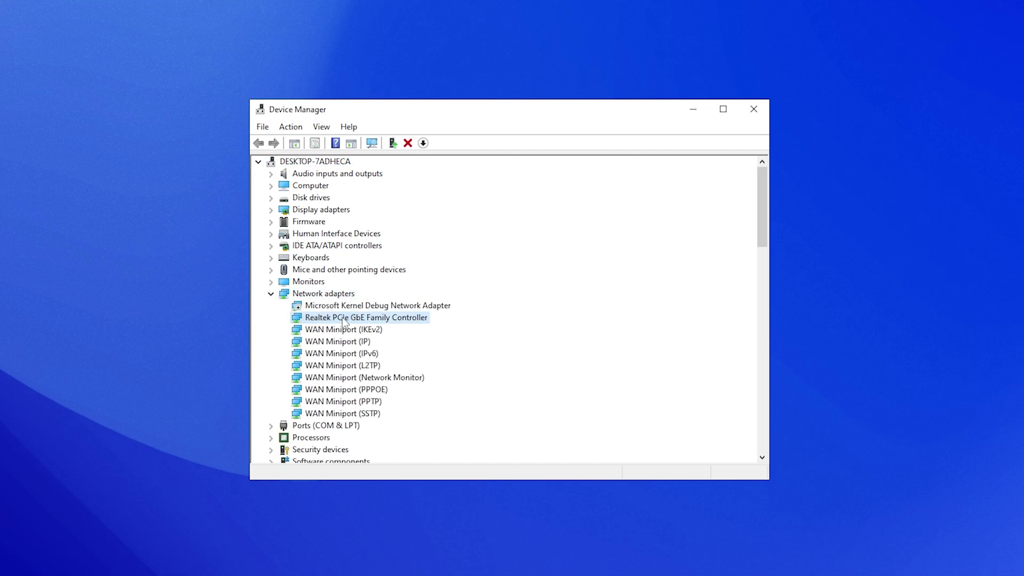
double_click(352, 320)
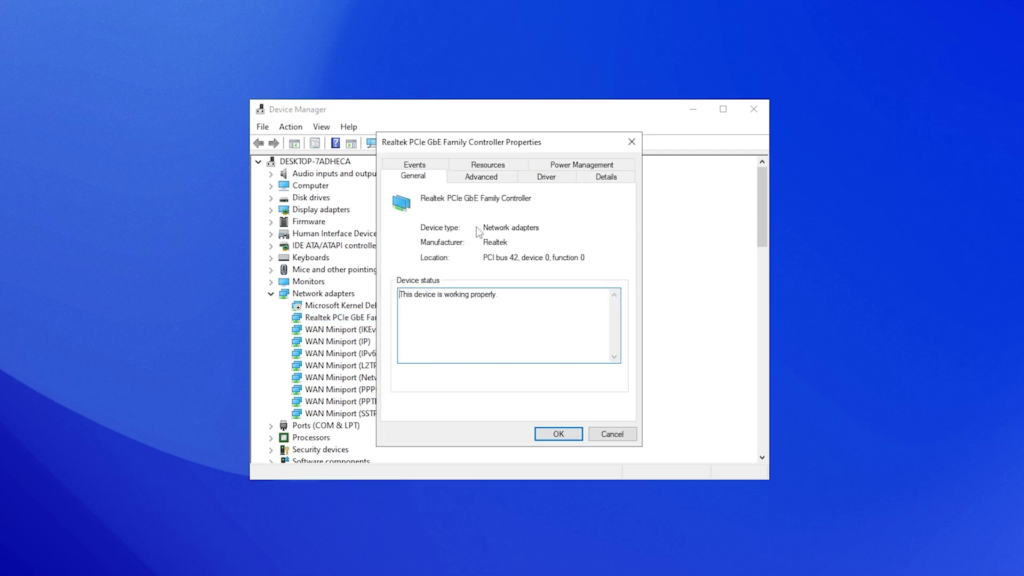
Untick the Power Management option letting Windows turn off the adapter to save power.
left_click(481, 176)
left_click(607, 177)
left_click(413, 176)
left_click(582, 165)
left_click(396, 230)
left_click(396, 230)
left_click(414, 176)
Keep Advanced EEE Disabled and review ARP Offload through IPv4 Checksum Offload.
left_click(482, 166)
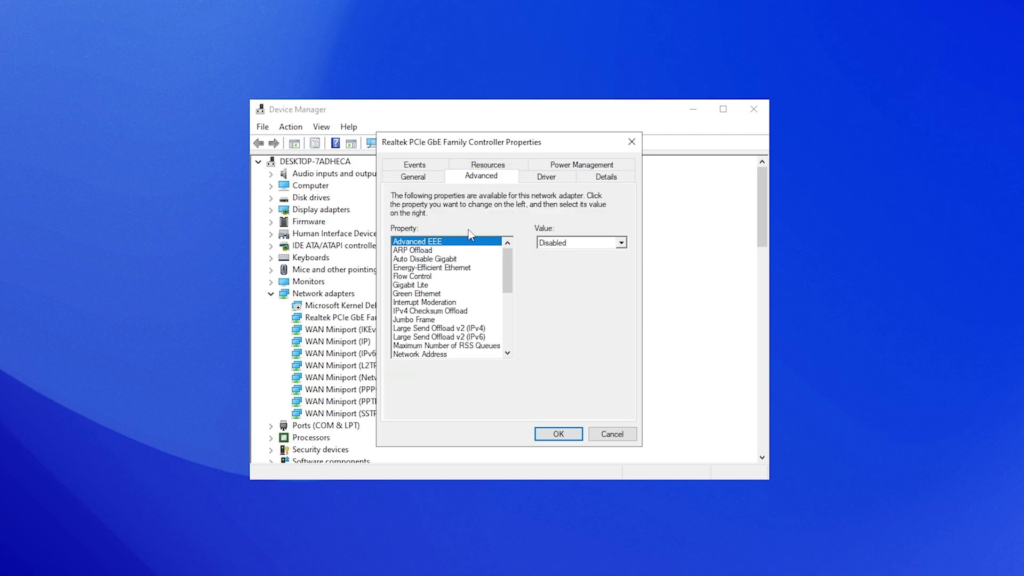
scroll(496, 278, "down", 6)
scroll(501, 344, "up", 6)
left_click(587, 243)
left_click(587, 243)
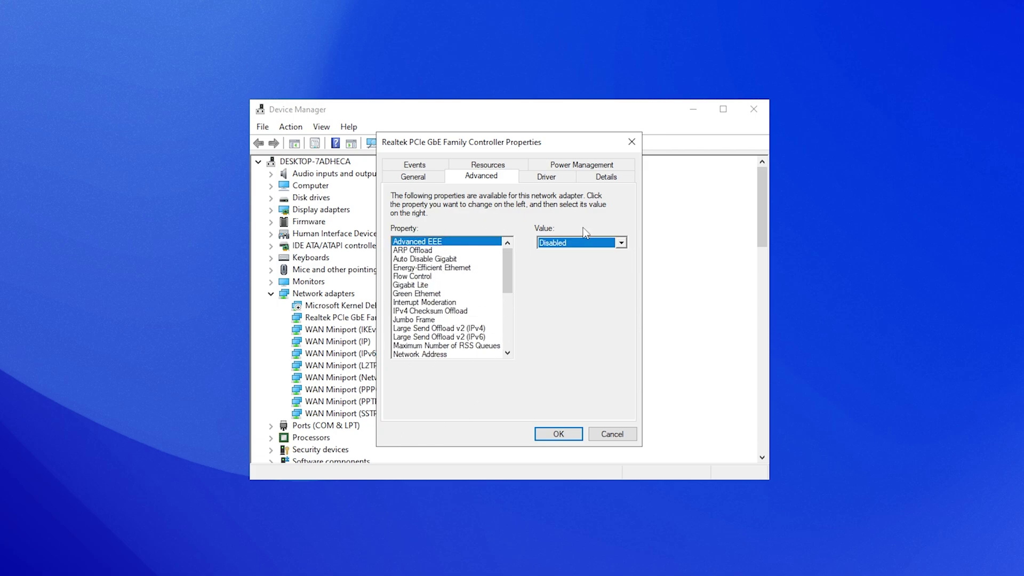
left_click(435, 251)
left_click(426, 259)
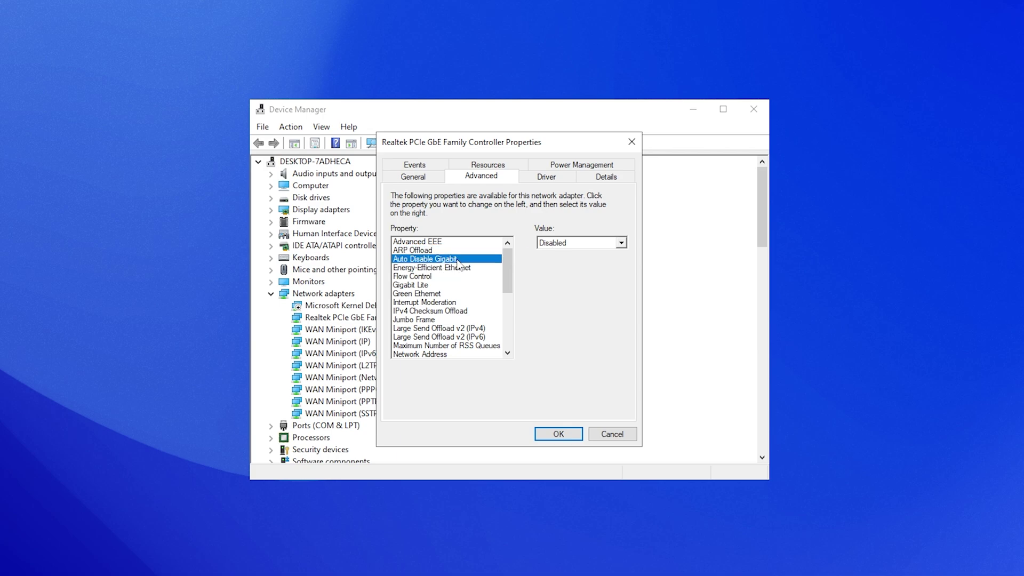
left_click(431, 268)
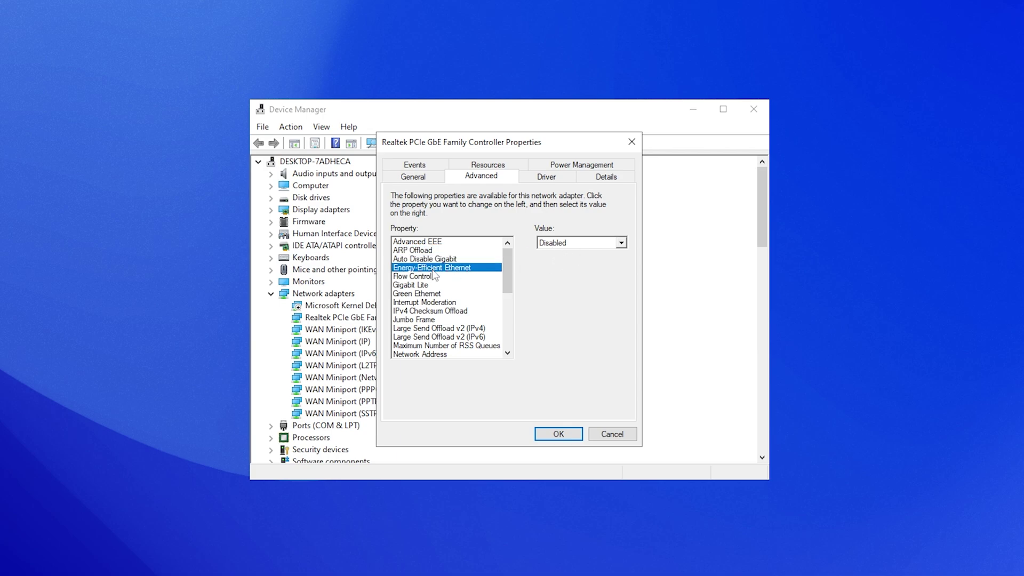
left_click(428, 277)
left_click(436, 285)
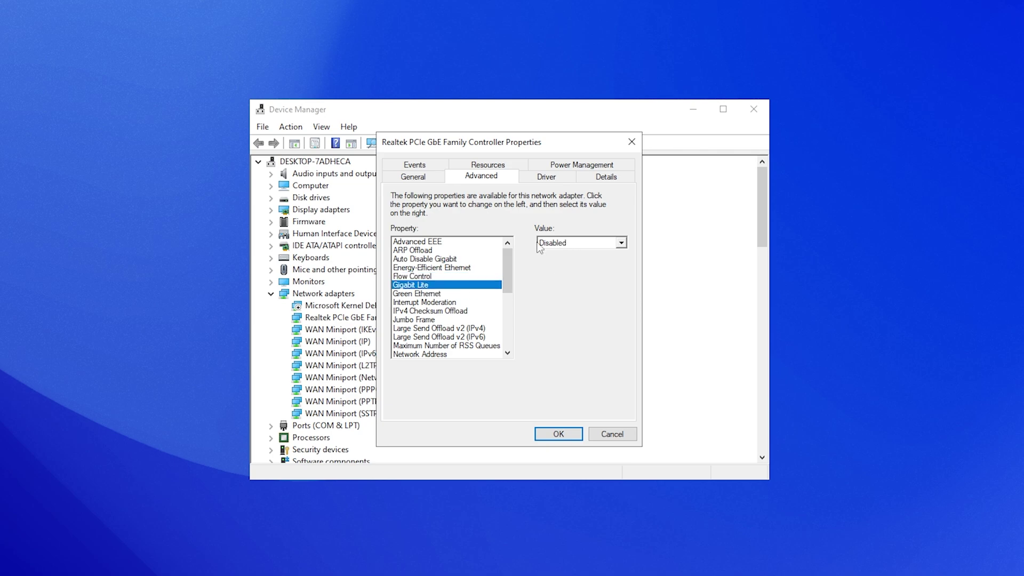
left_click(433, 294)
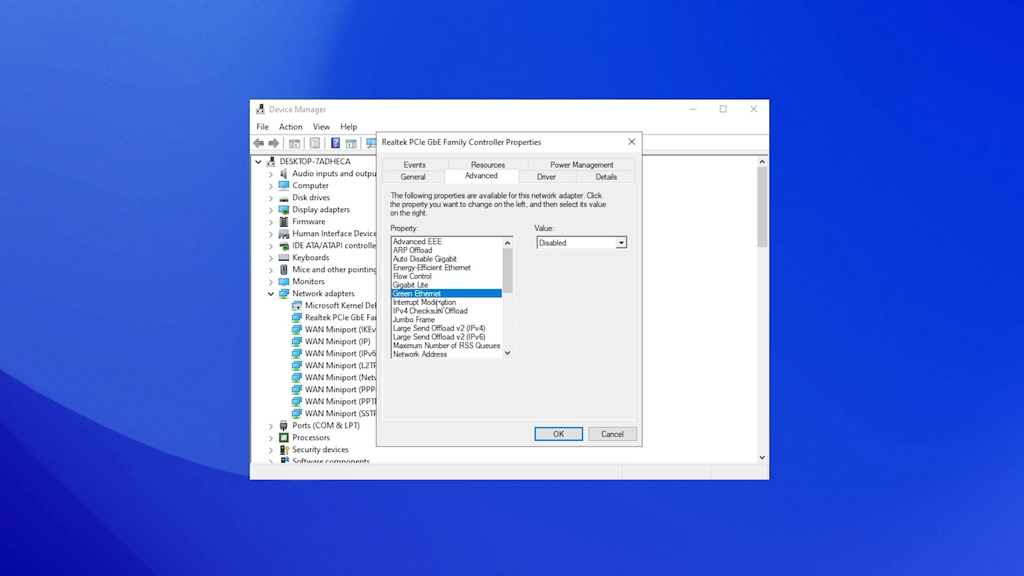
left_click(433, 302)
left_click(424, 311)
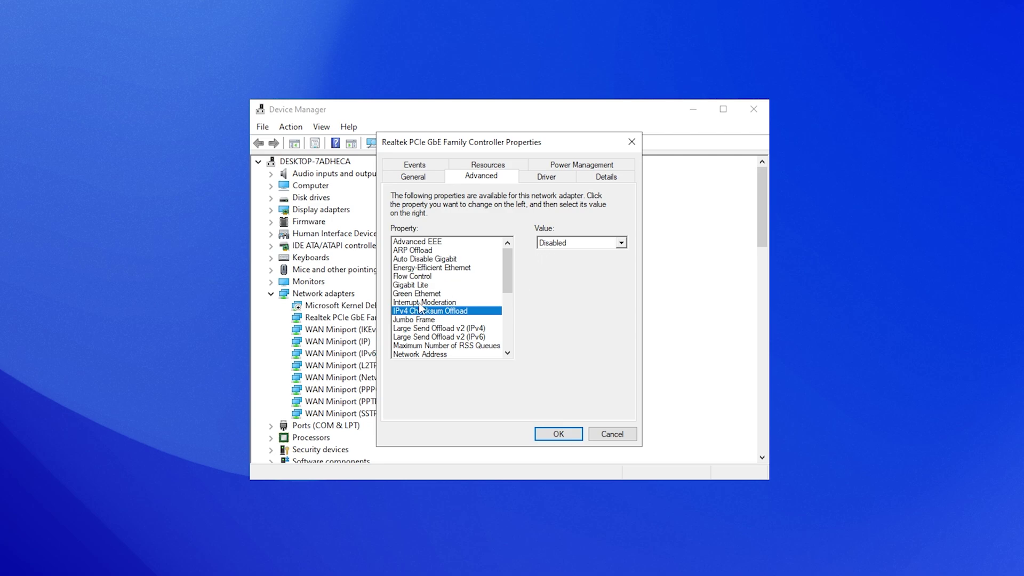
Check Jumbo Frame and Large Send Offload v2 (IPv4), keeping Large Send Offload v2 (IPv6) Disabled.
scroll(413, 306, "down", 1)
left_click(415, 294)
scroll(436, 293, "down", 1)
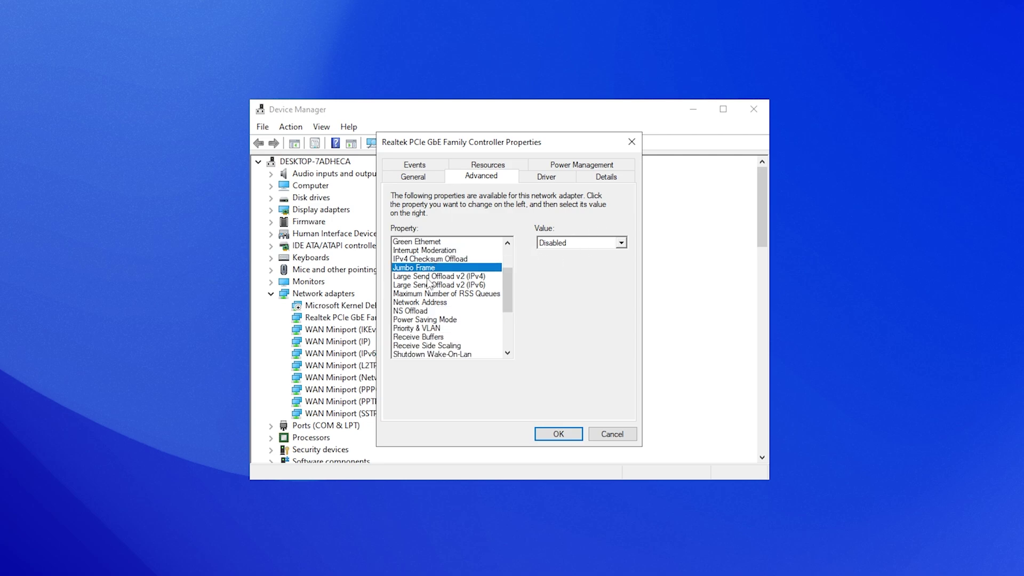
left_click(481, 277)
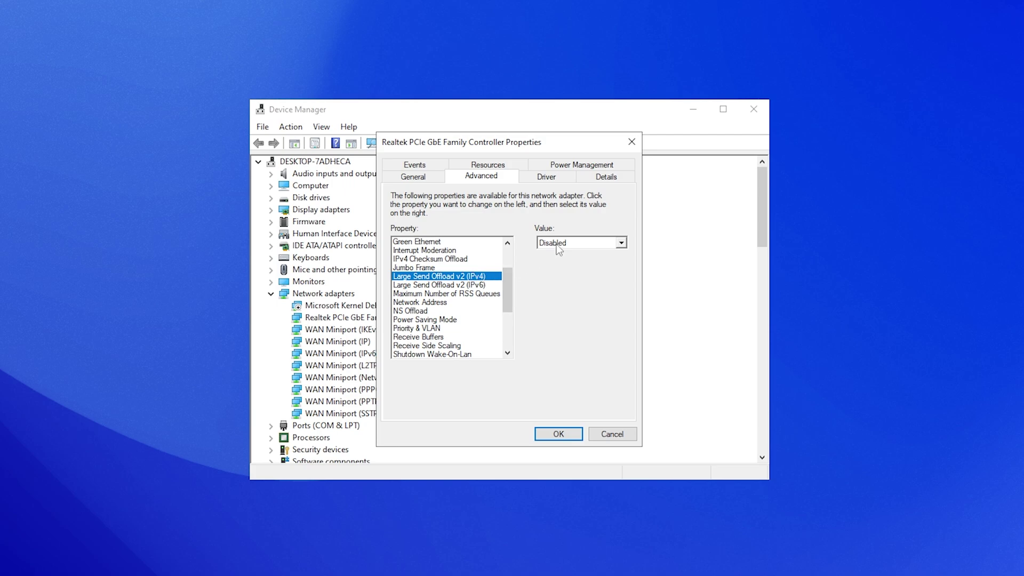
left_click(467, 286)
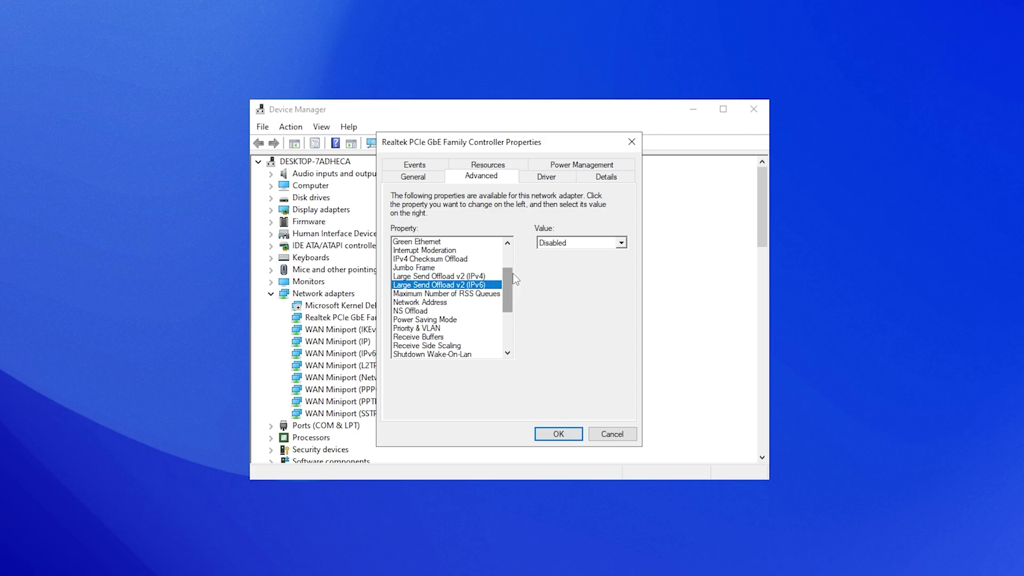
left_click(568, 243)
left_click(564, 252)
Set Maximum Number of RSS Queues to 4 Queues.
left_click(438, 294)
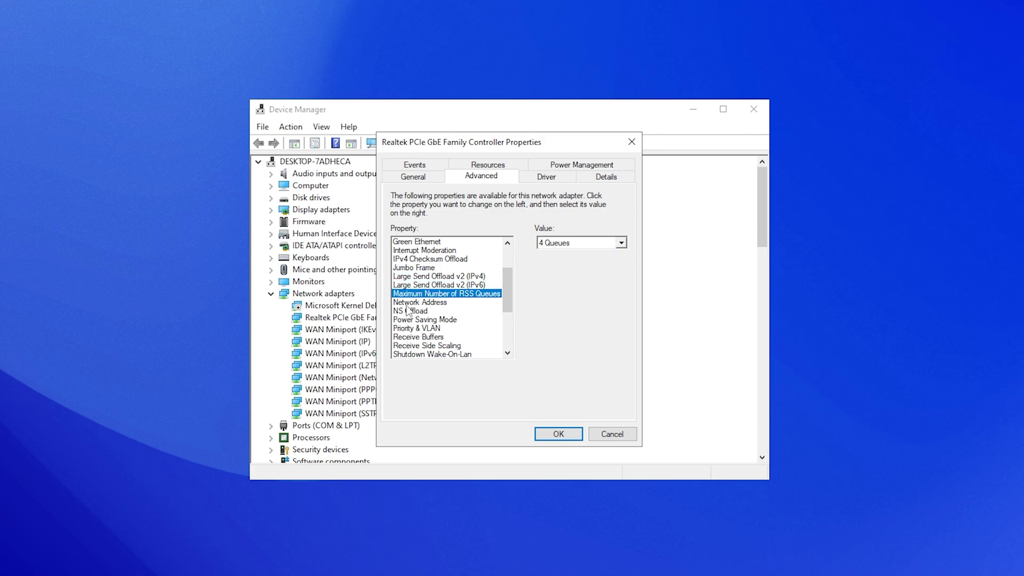
left_click(565, 243)
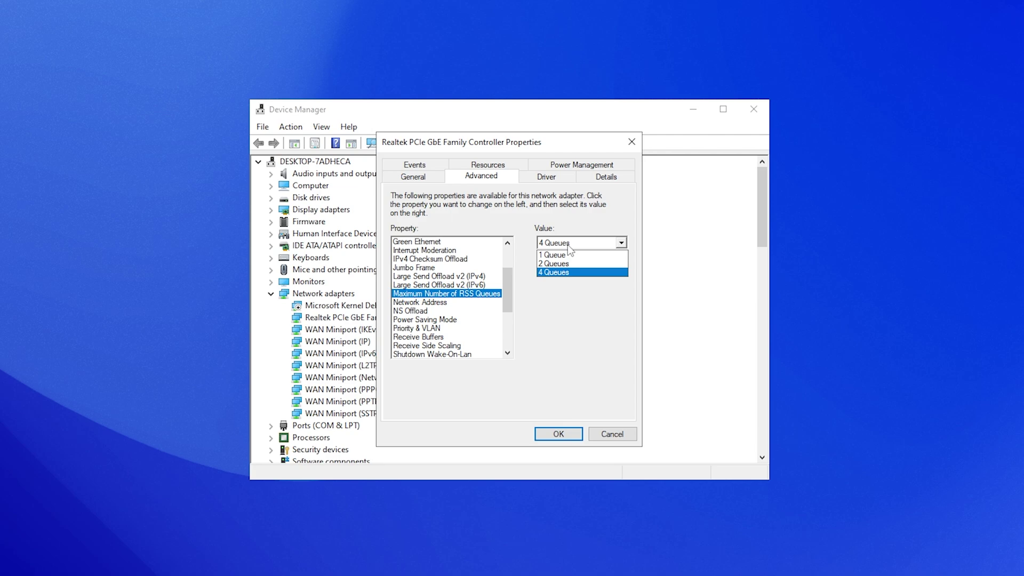
left_click(547, 273)
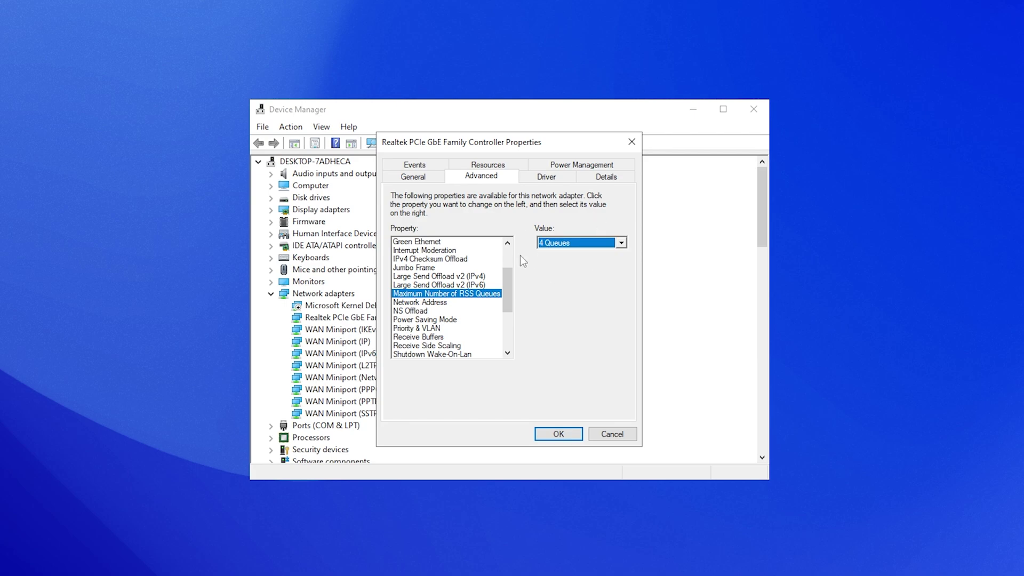
Review NS Offload and Power Saving Mode, keeping Priority & VLAN Enabled.
left_click(451, 311)
scroll(443, 283, "down", 1)
left_click(416, 295)
left_click(427, 302)
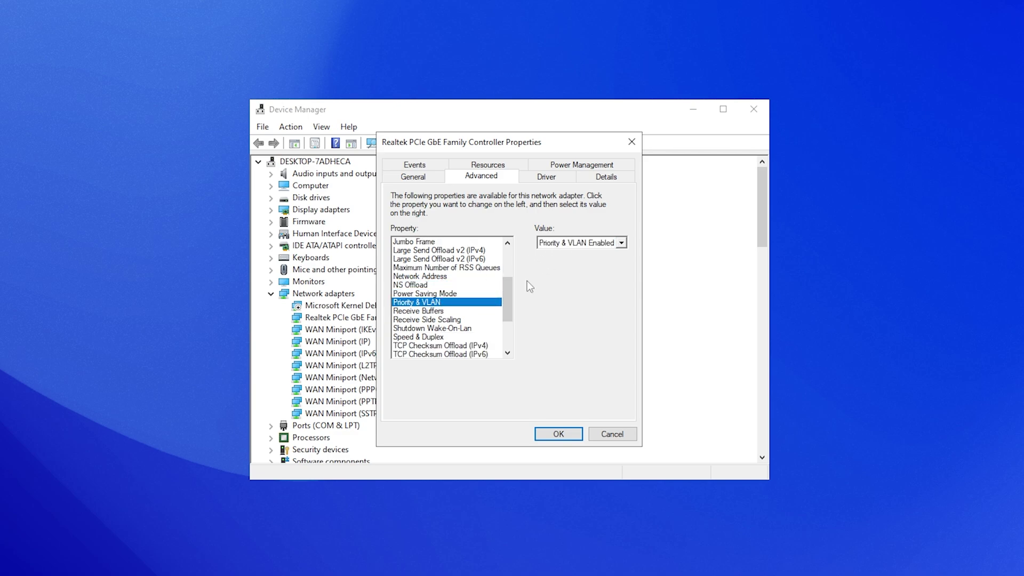
left_click(556, 244)
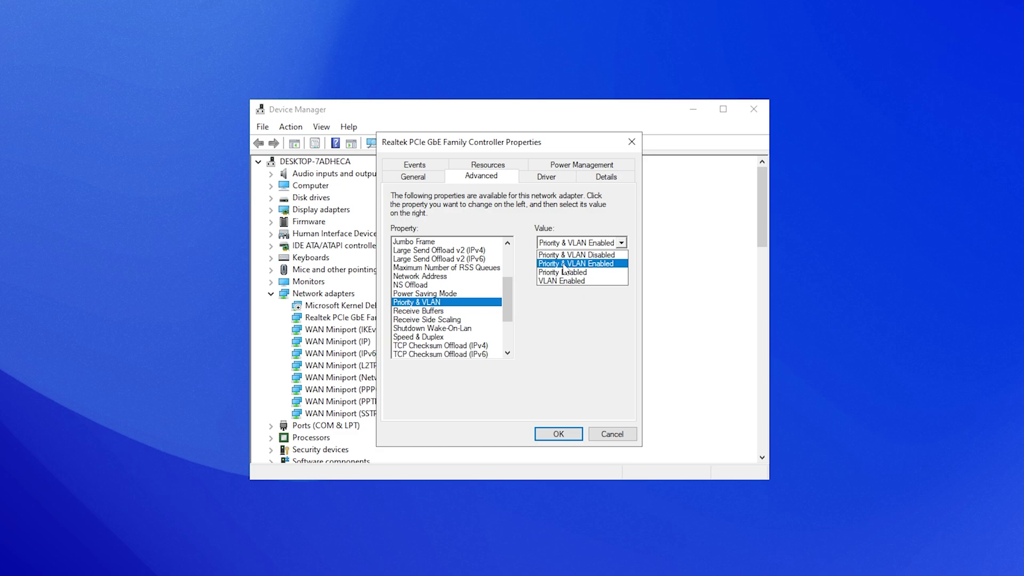
left_click(560, 263)
Keep Receive Buffers at 512 and Speed & Duplex on Auto Negotiation.
left_click(419, 311)
double_click(549, 244)
left_click(595, 246)
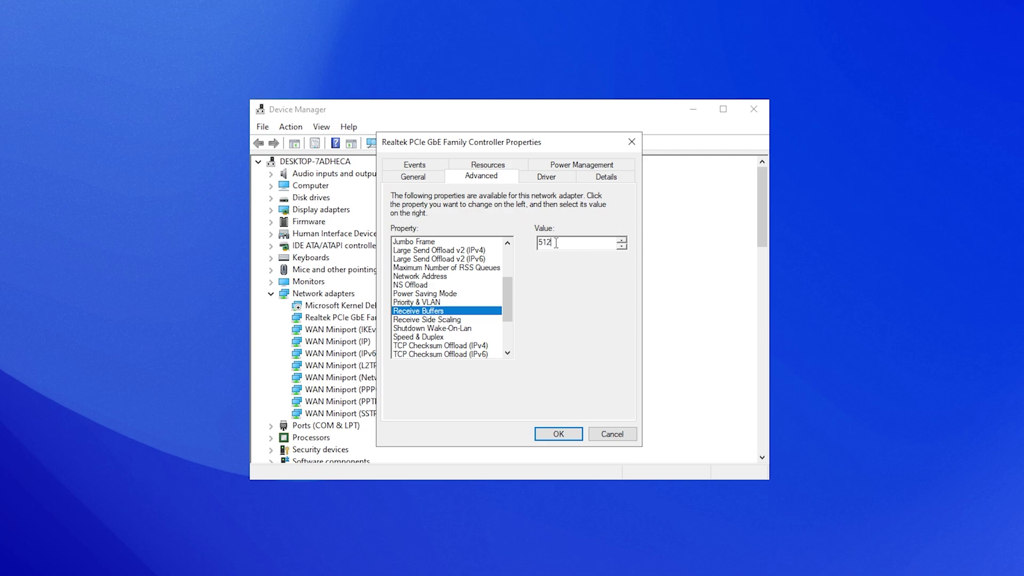
scroll(451, 296, "down", 1)
left_click(450, 294)
left_click(428, 303)
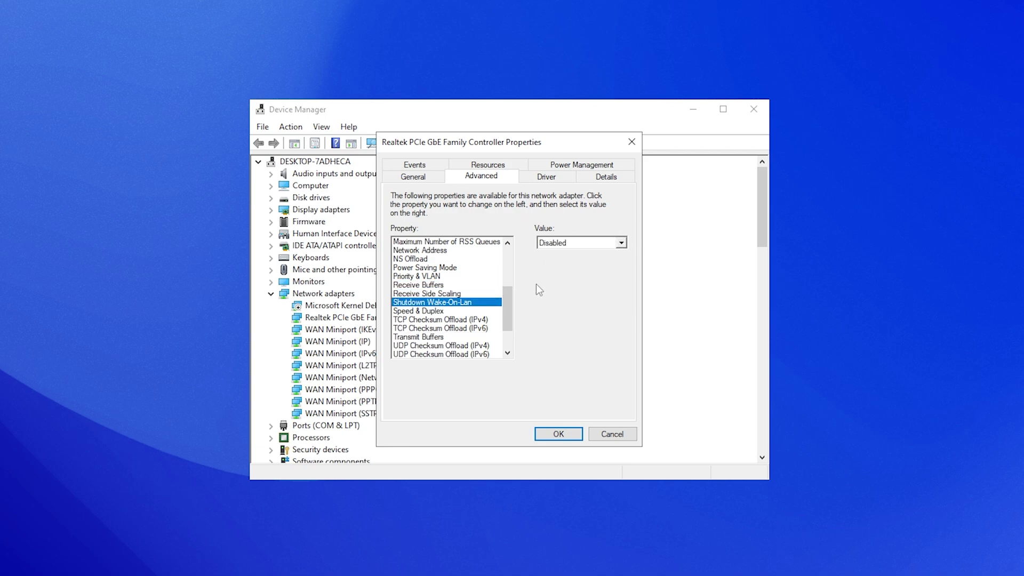
left_click(427, 312)
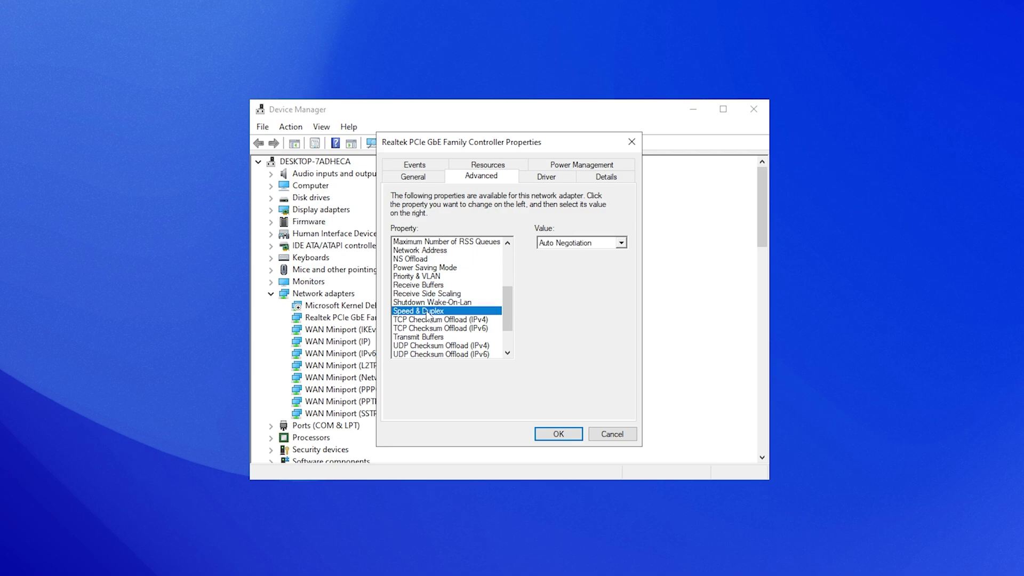
left_click(568, 245)
left_click(551, 299)
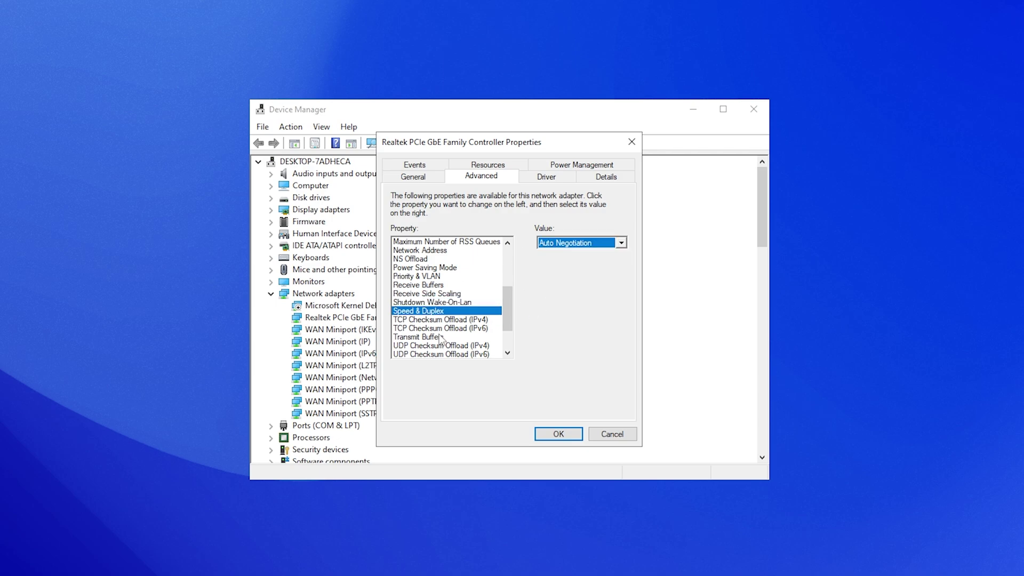
Keep TCP Checksum Offload (IPv4) at Rx & Tx Enabled and Transmit Buffers at 128.
left_click(428, 320)
scroll(428, 320, "down", 1)
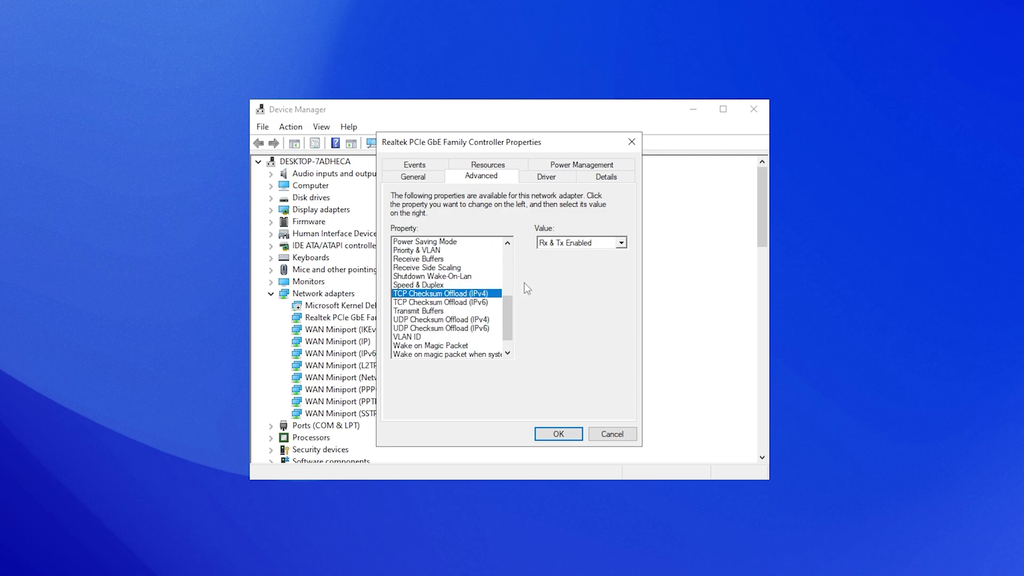
left_click(571, 245)
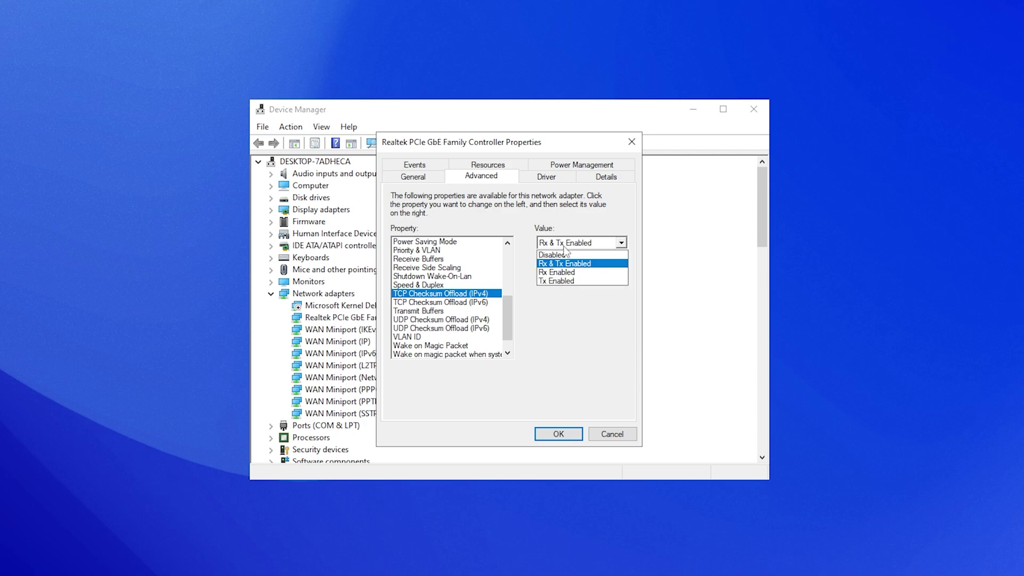
left_click(460, 302)
left_click(448, 303)
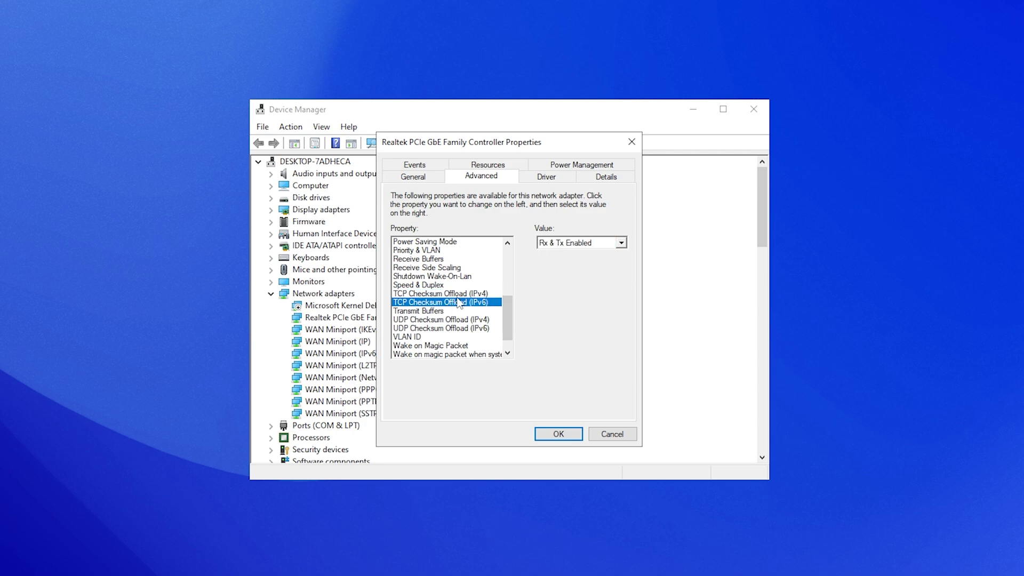
key("Down")
double_click(575, 245)
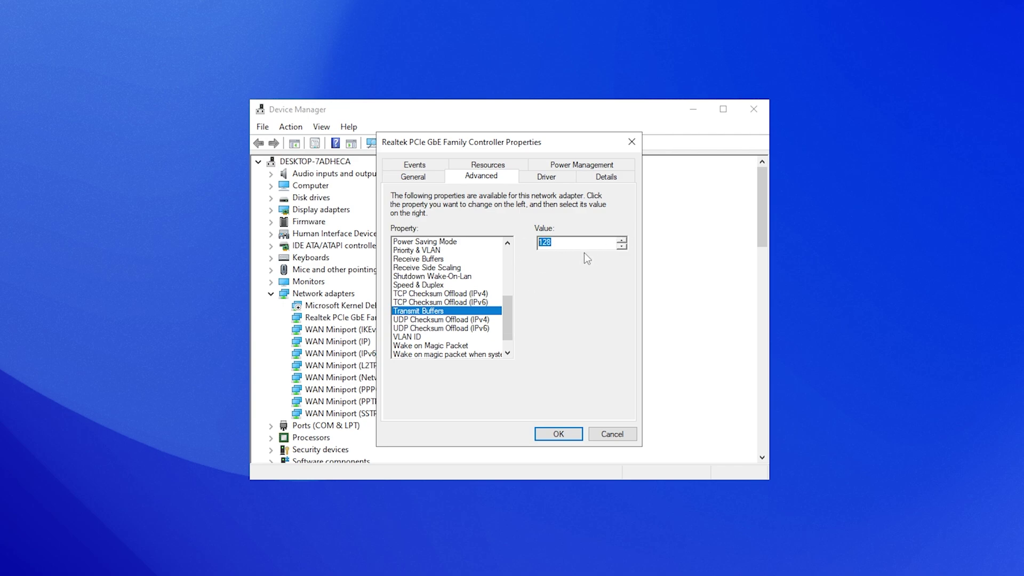
Review UDP checksum offloads and wake options, then save the adapter properties with OK.
left_click(426, 320)
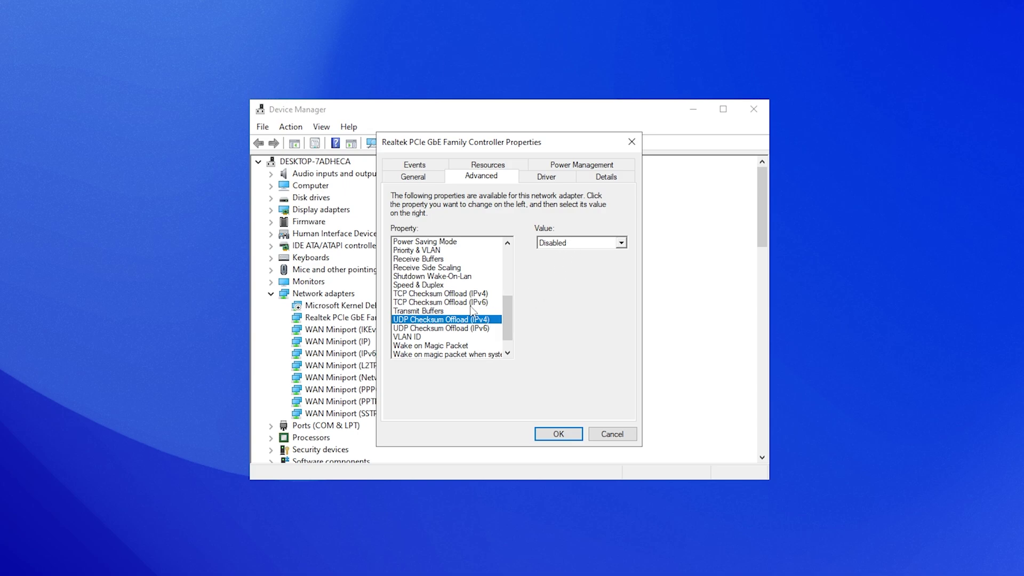
left_click(431, 328)
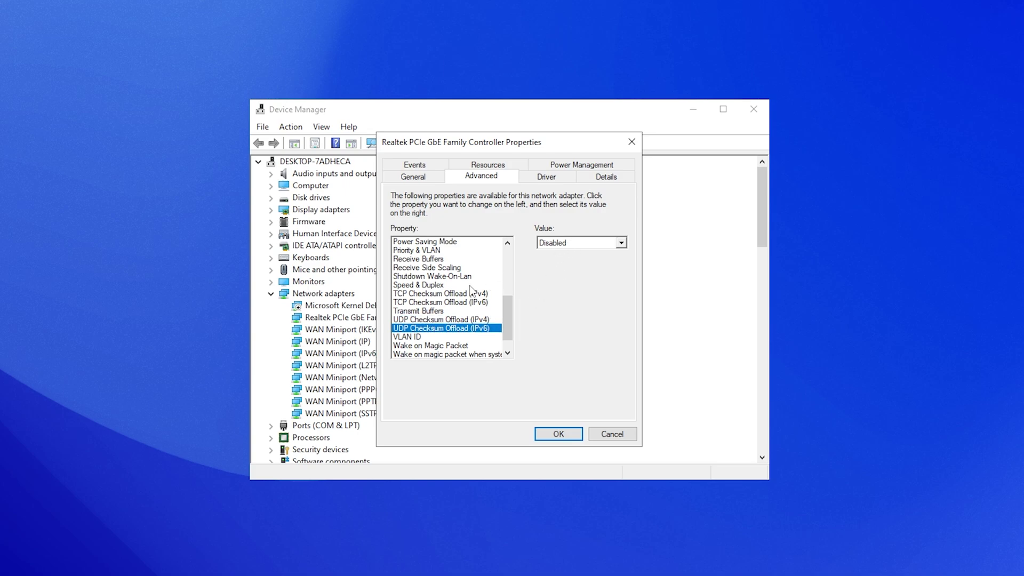
scroll(469, 291, "down", 1)
left_click(447, 328)
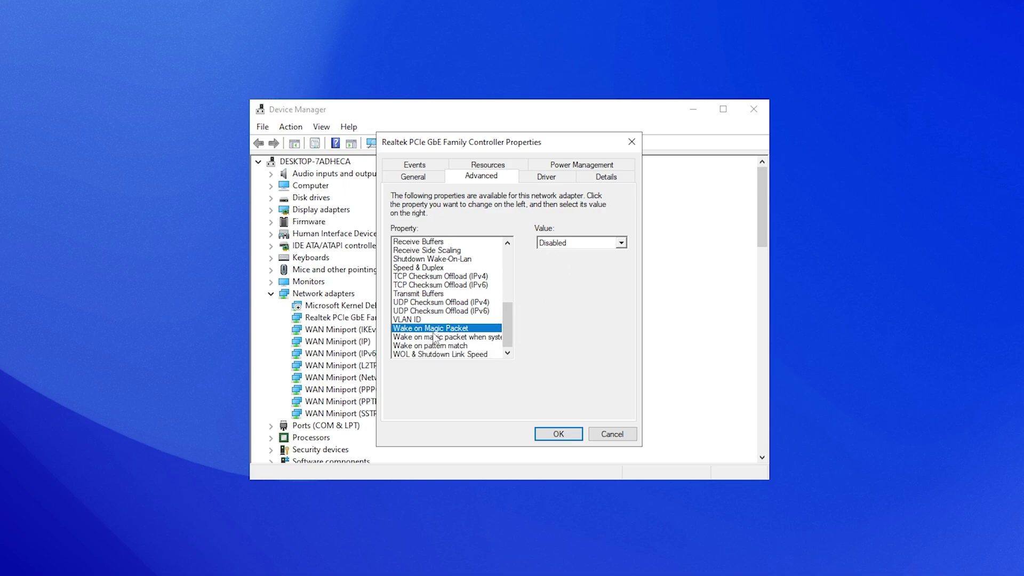
left_click(416, 338)
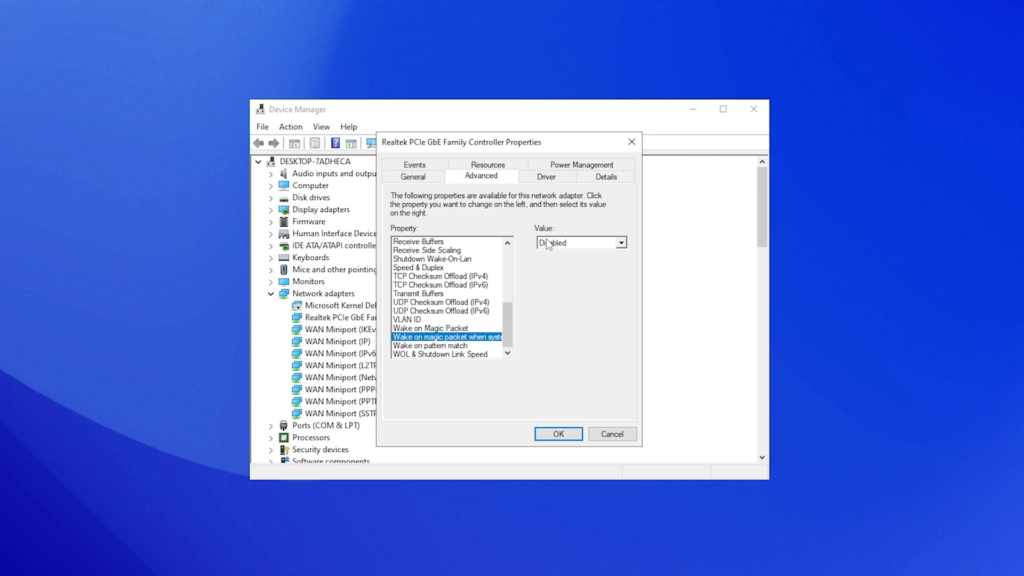
left_click(428, 347)
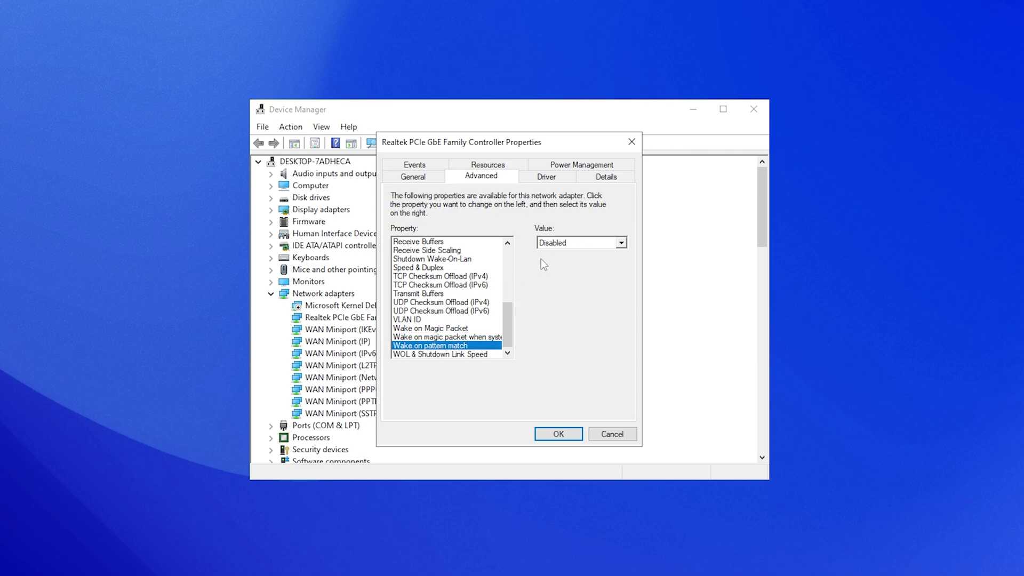
left_click(440, 354)
left_click(567, 243)
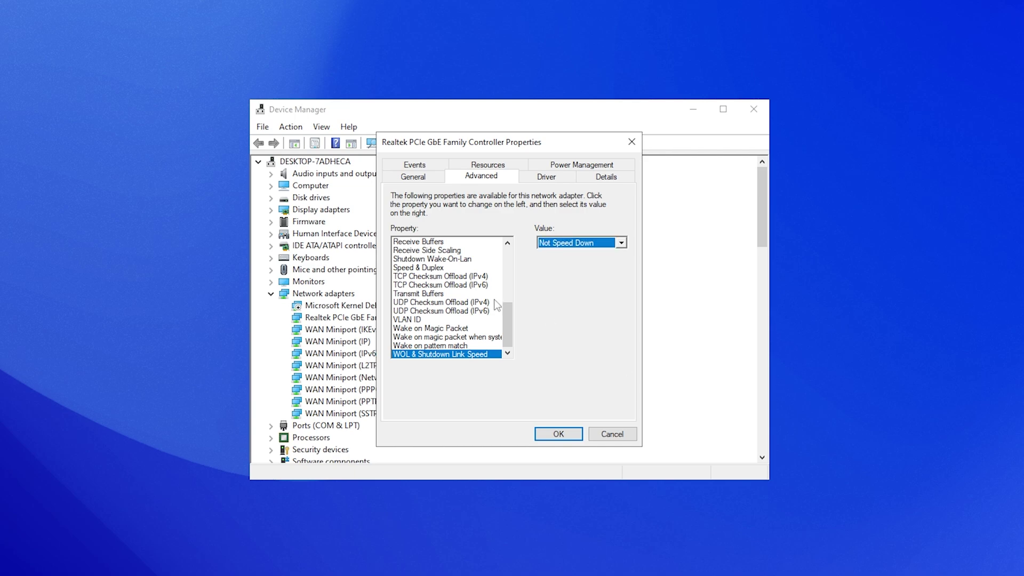
left_click(552, 435)
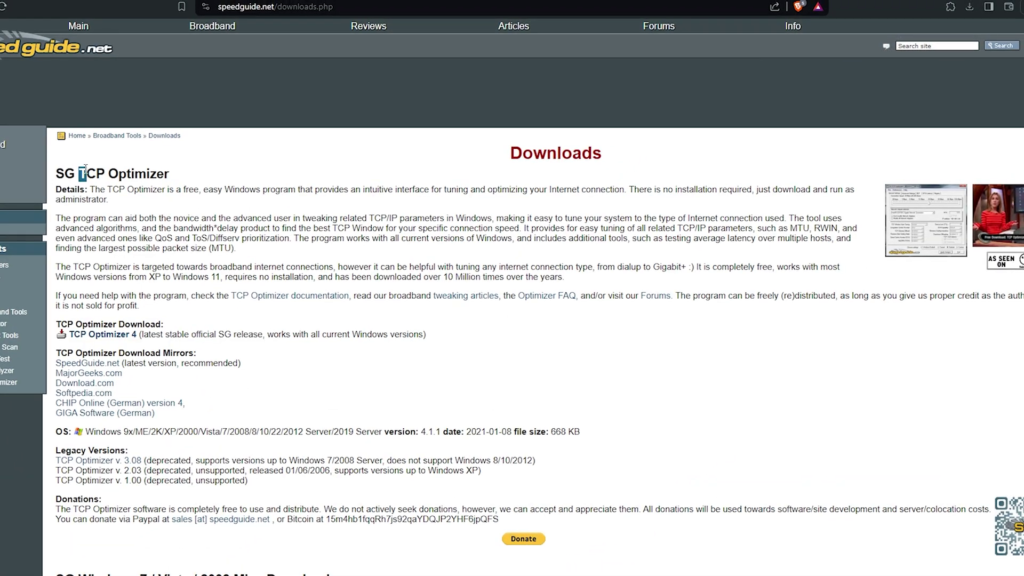
Download TCP Optimizer 4 from the speedguide.net page.
left_click_drag(84, 171, 211, 176)
left_click(208, 175)
scroll(311, 213, "down", 3)
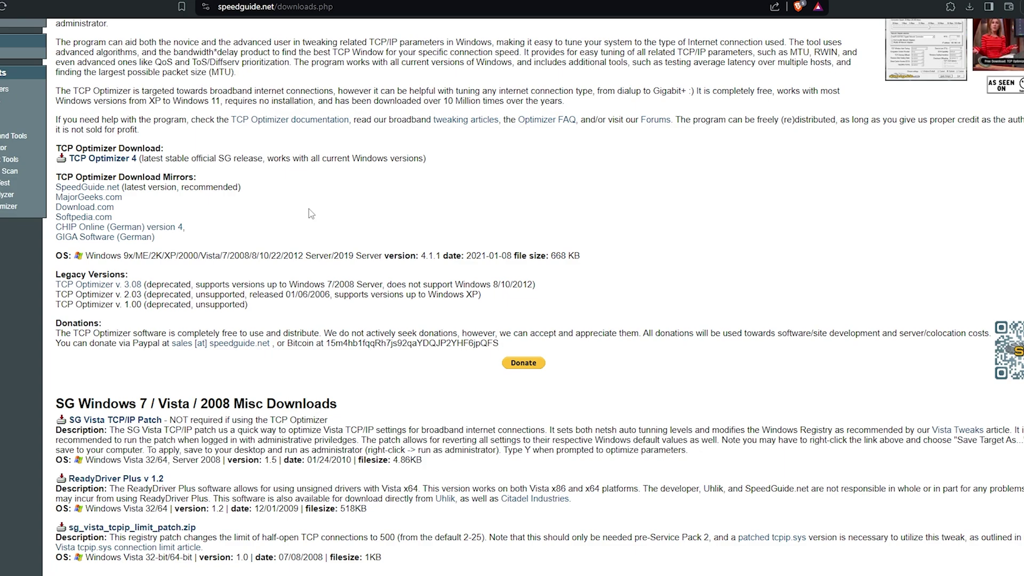
scroll(298, 232, "up", 3)
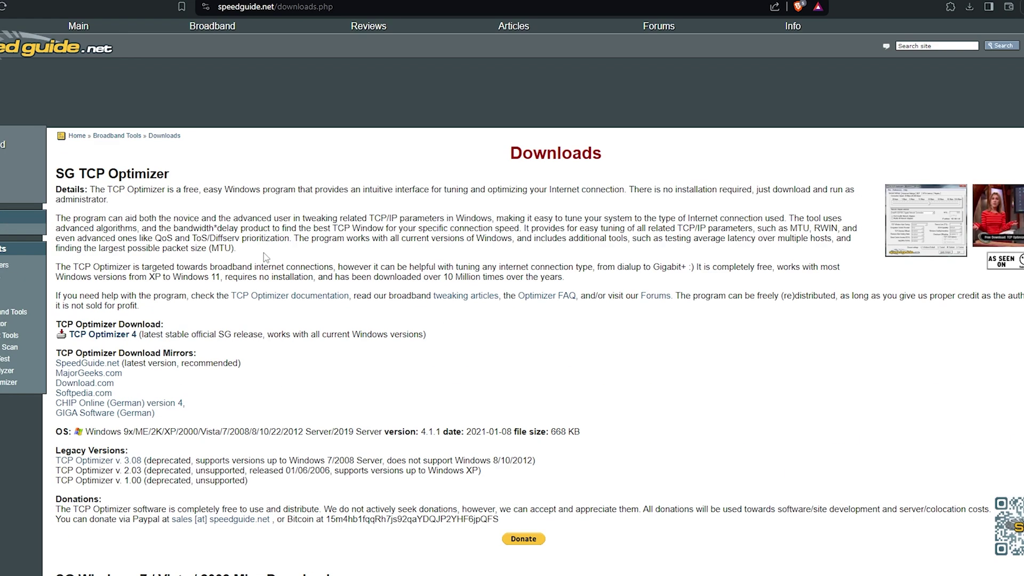
left_click(99, 338)
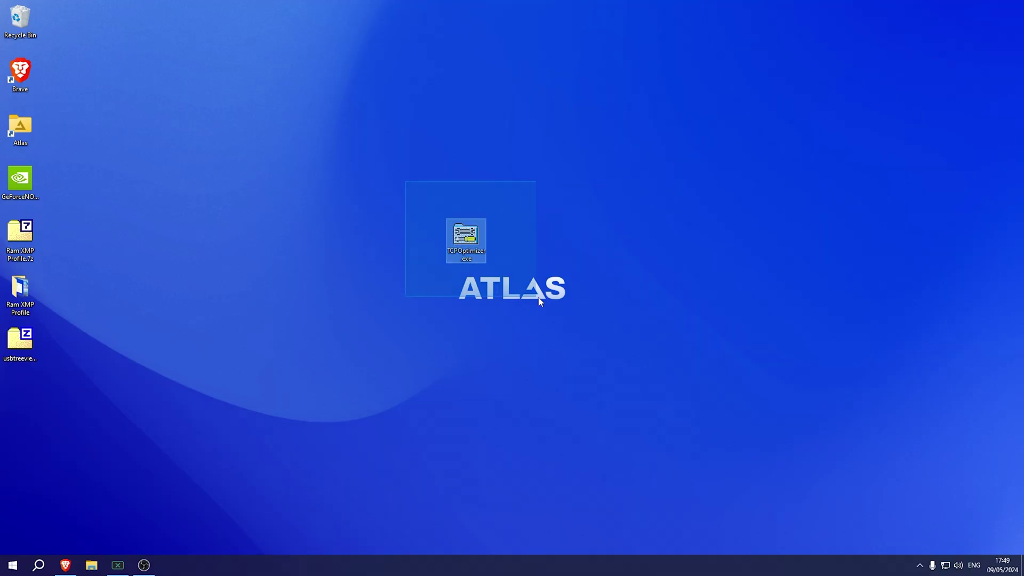
Run TCPOptimizer.exe from the desktop as administrator.
left_click_drag(544, 302, 544, 302)
right_click(470, 240)
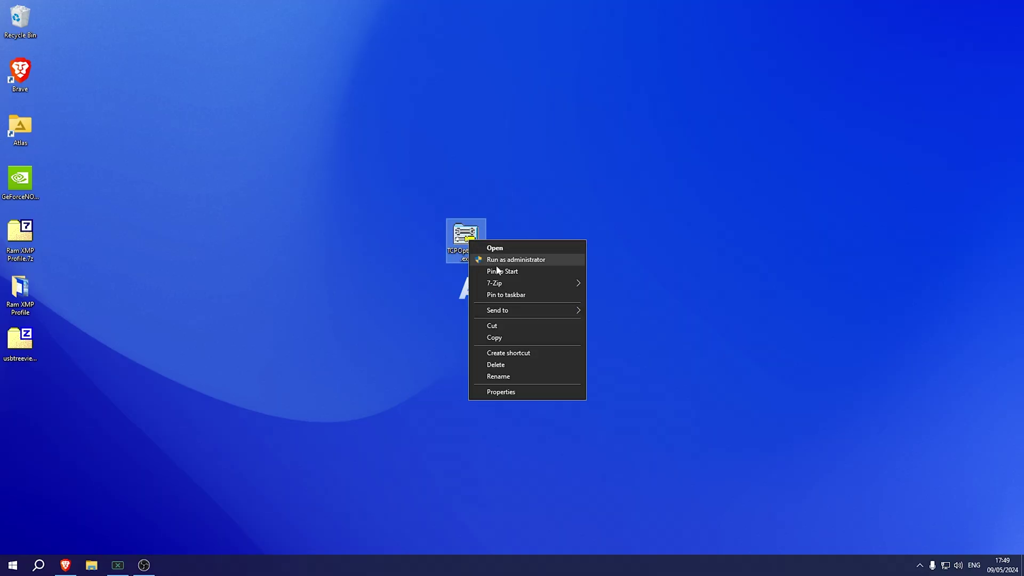
left_click(512, 260)
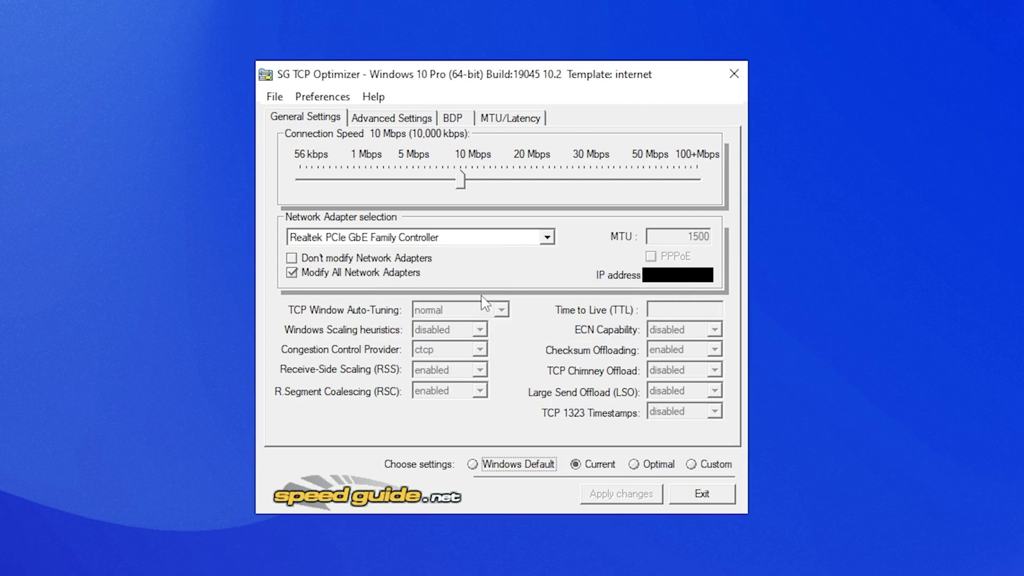
Select the Realtek PCIe GbE Family Controller and set Connection Speed to 100+ Mbps.
left_click(332, 240)
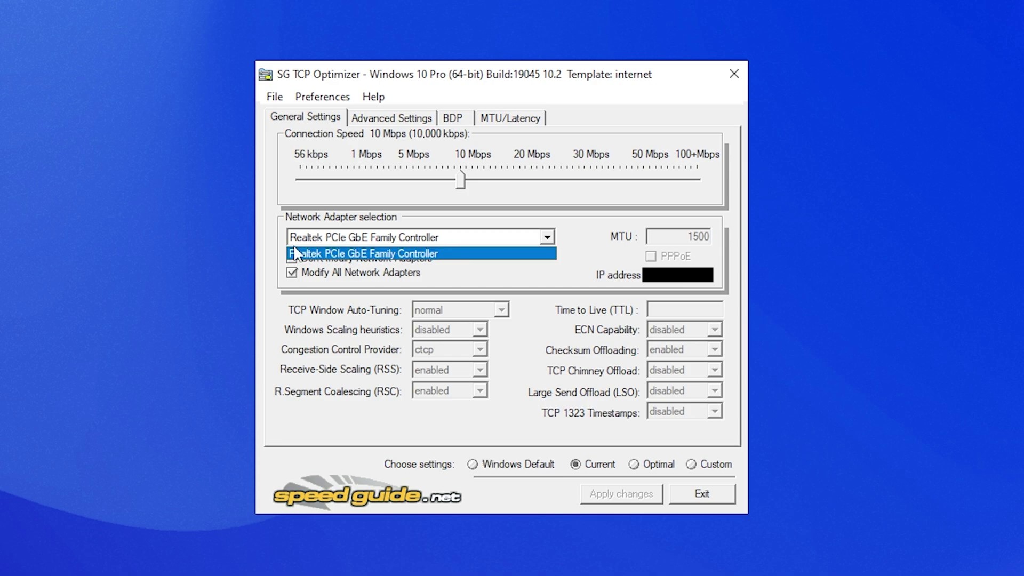
left_click(350, 255)
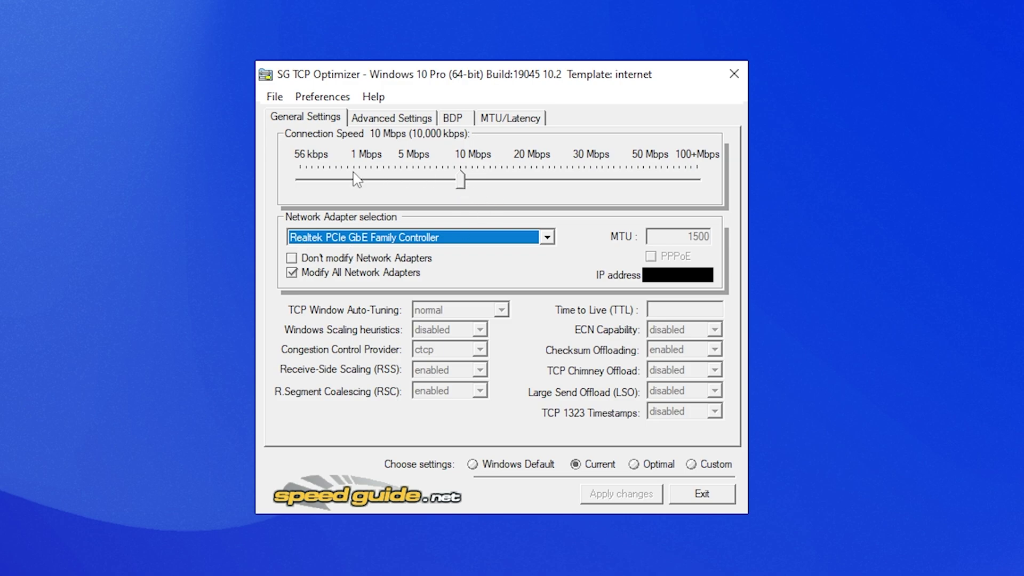
left_click_drag(460, 182, 697, 181)
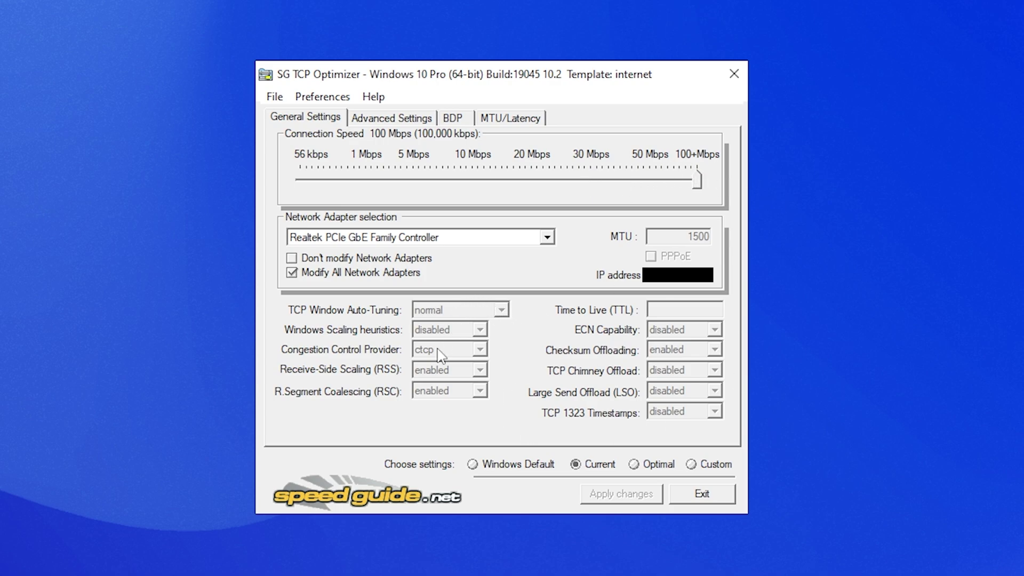
Switch to custom settings, disable Receive Segment Coalescing (RSC), and set TTL to 64.
left_click(691, 465)
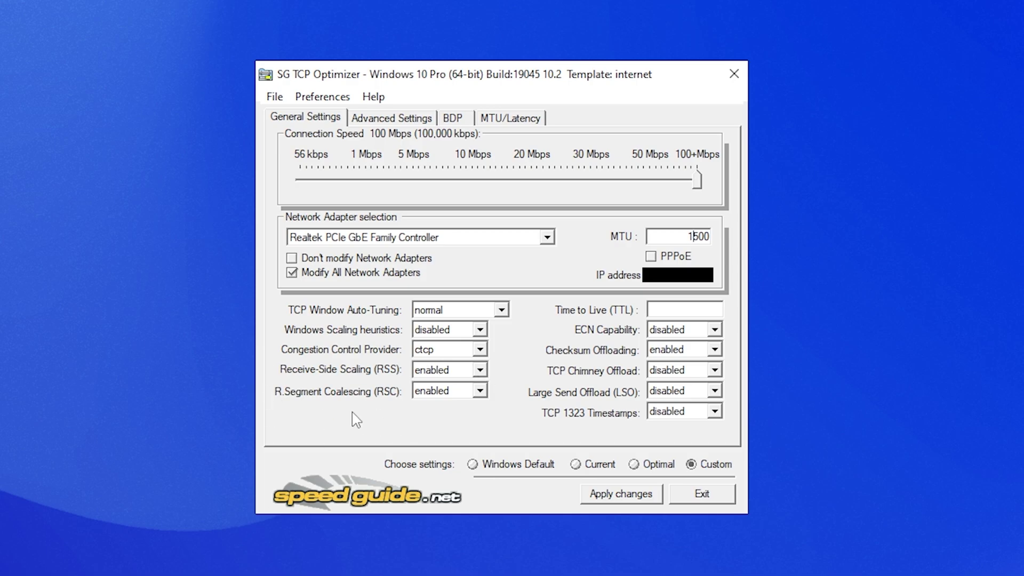
left_click(472, 392)
left_click(451, 430)
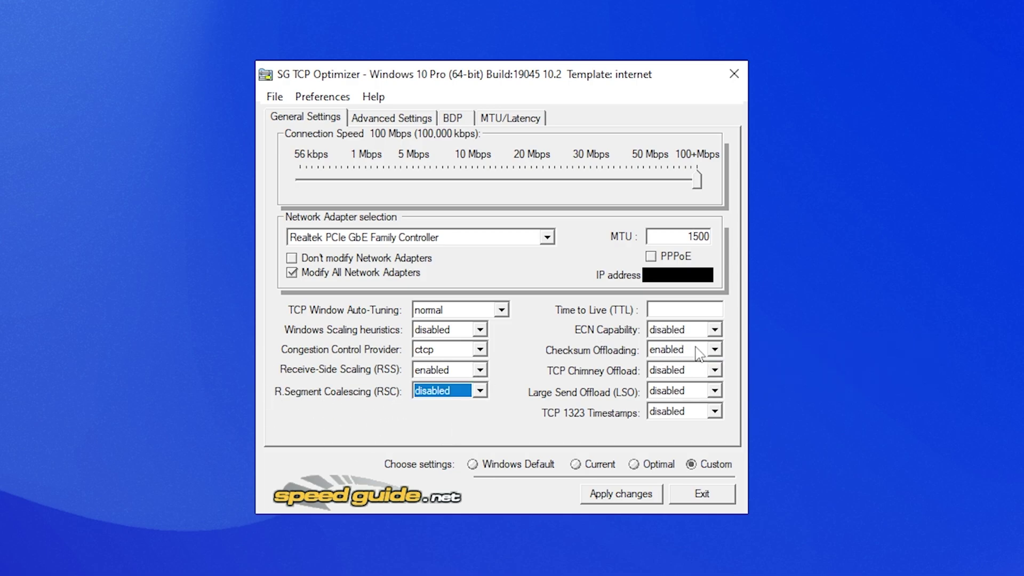
left_click(659, 312)
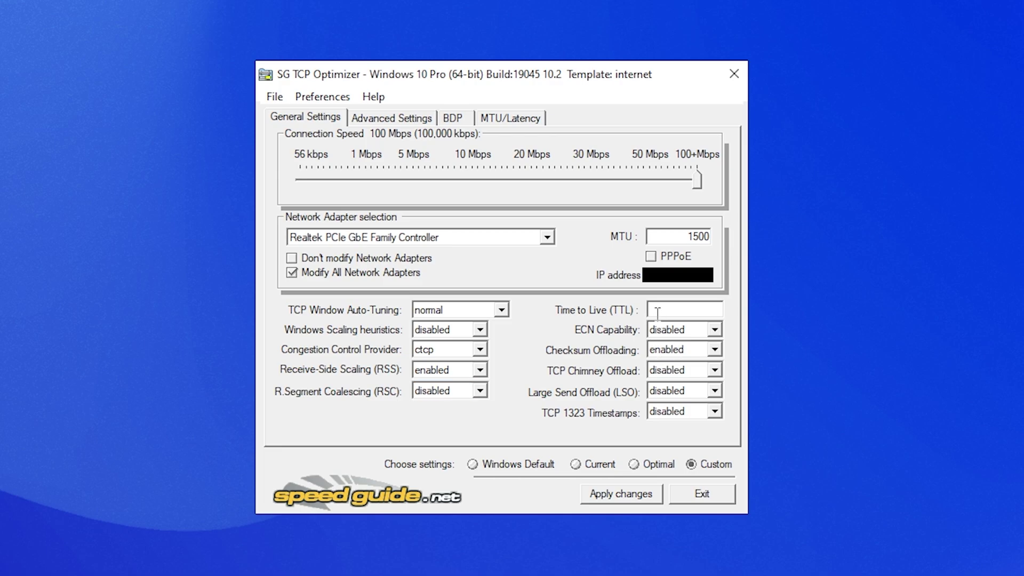
type("64")
Enable ECN Capability, disable Checksum Offloading, and enable TCP 1323 Timestamps.
left_click(718, 330)
left_click(691, 358)
left_click(717, 351)
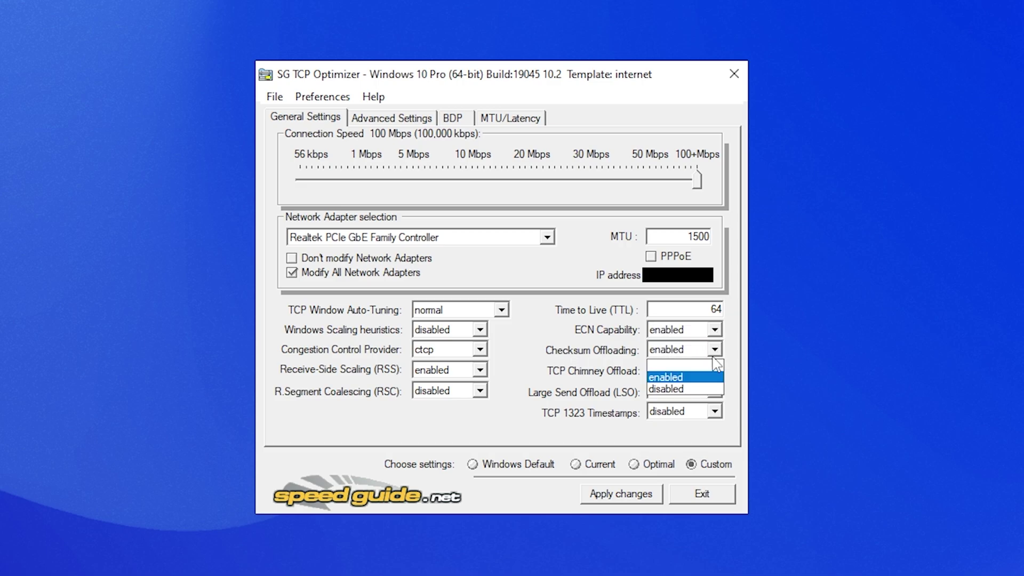
left_click(675, 388)
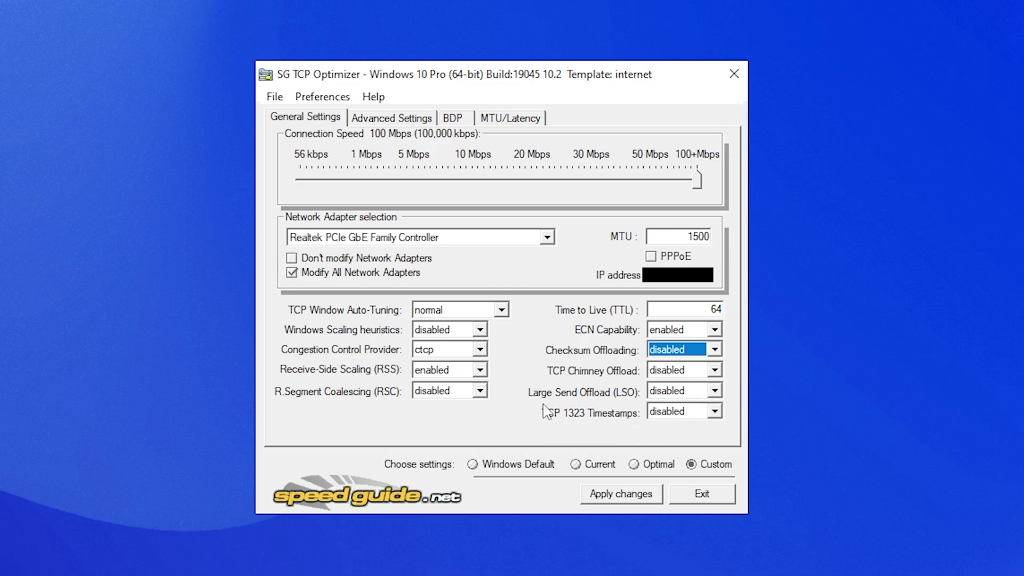
left_click(714, 411)
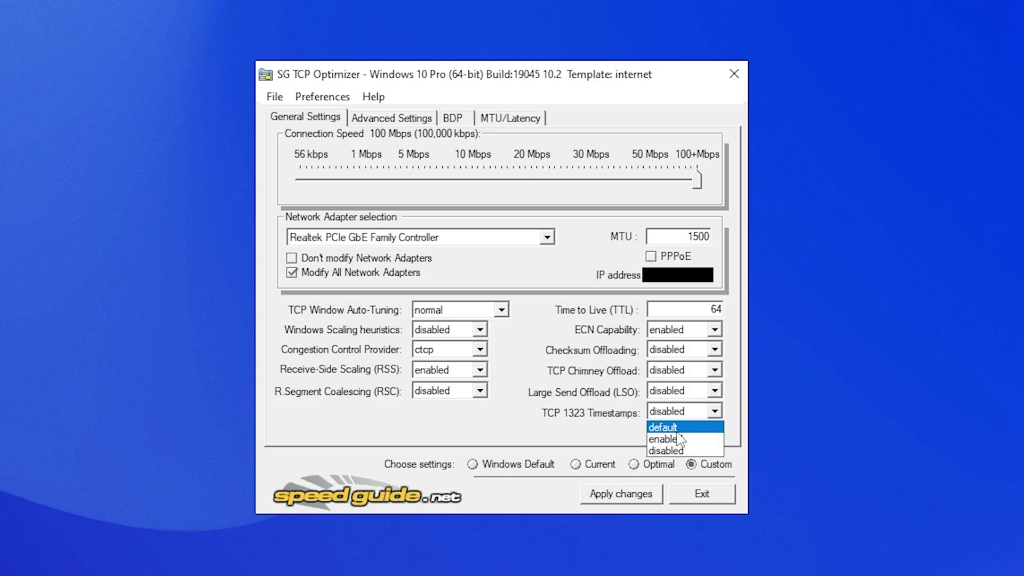
left_click(660, 437)
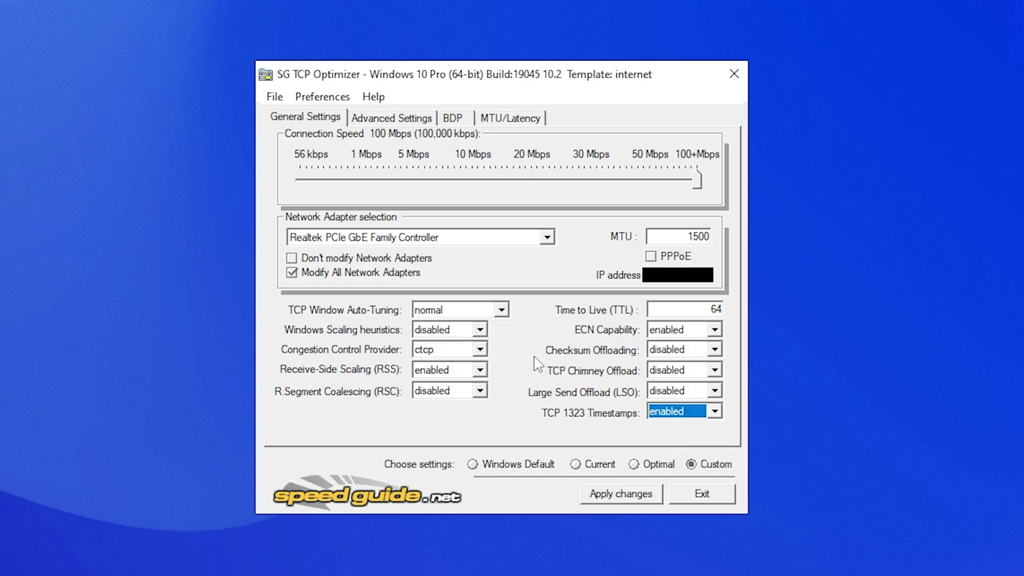
In Advanced Settings, set Local, Host, DNS and Netbt priorities to 4, 5, 6 and 7.
left_click(397, 119)
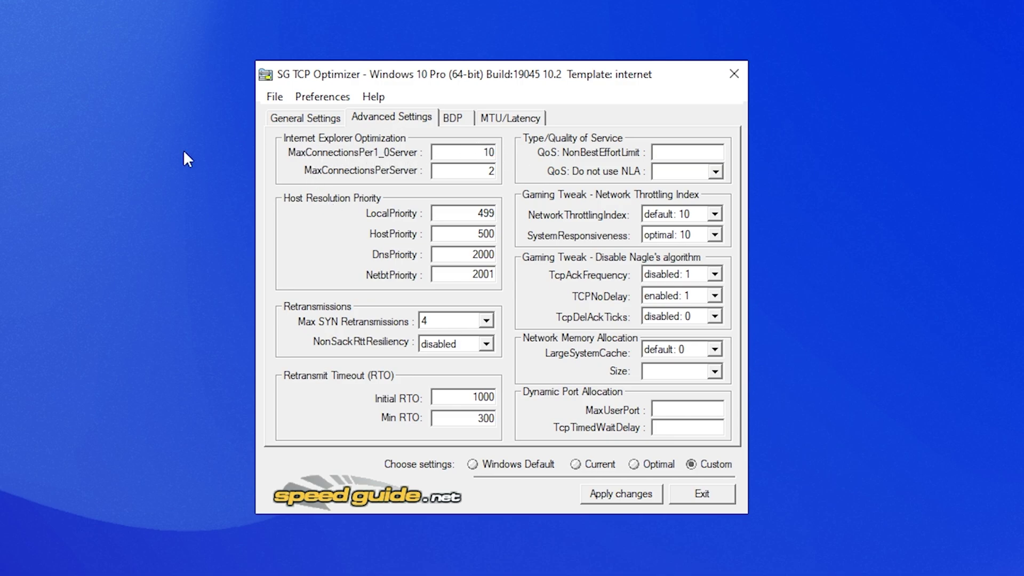
key("Tab")
double_click(491, 218)
type("4")
double_click(484, 235)
type("5")
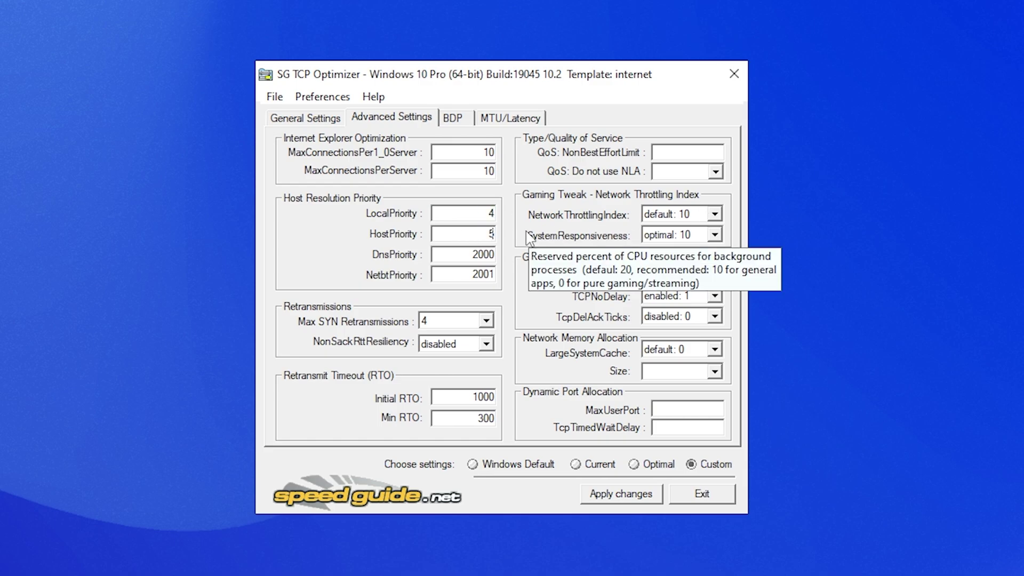
double_click(475, 262)
type("6")
key("Tab")
type("7")
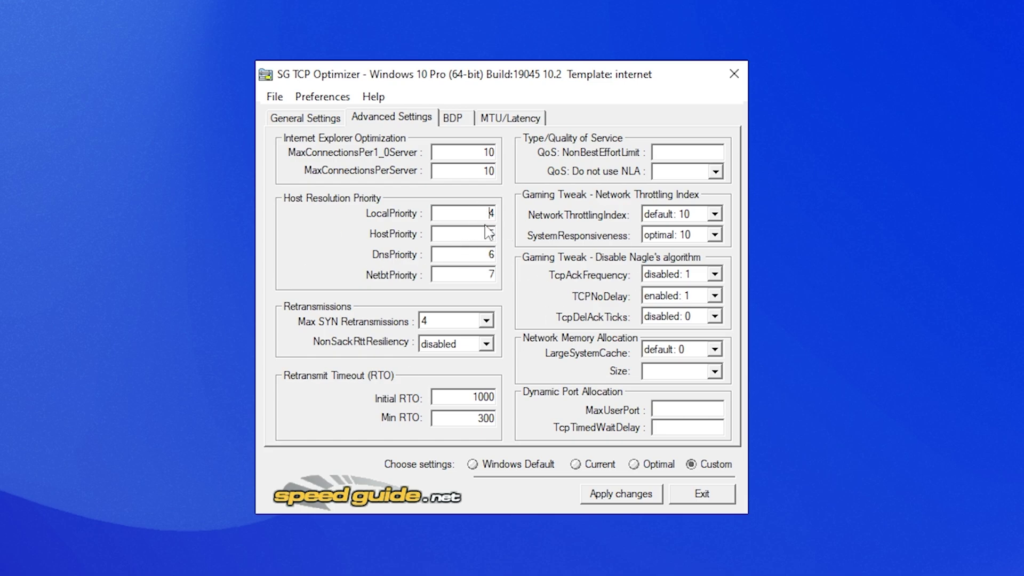
Set Max SYN Retransmissions to 2, Initial RTO to 2000 keeping Min RTO 300, and NonBestEffortLimit 0.
left_click(485, 321)
left_click(446, 347)
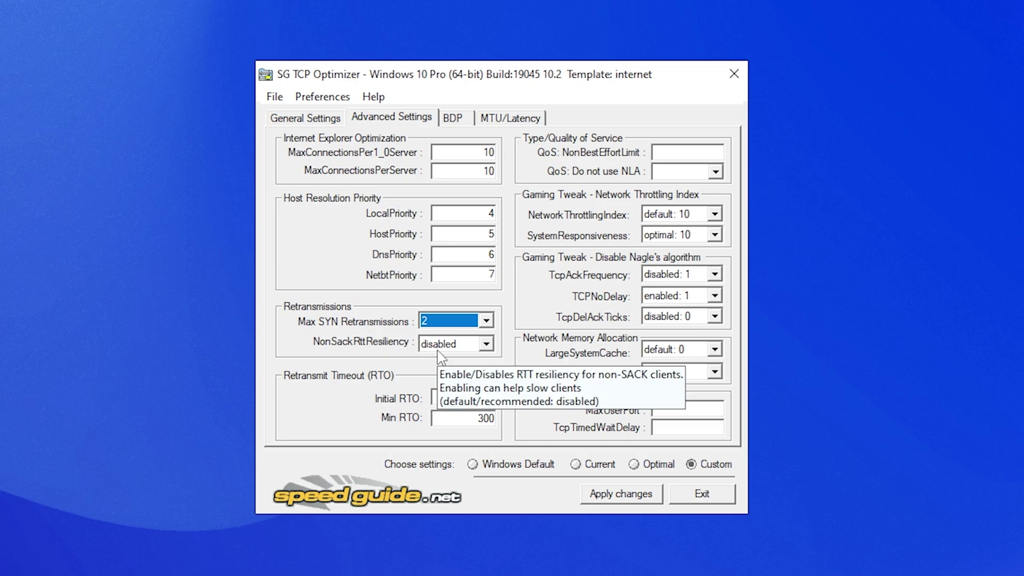
double_click(459, 396)
type("2")
key("Tab")
type("2000")
key("ctrl+z")
key("Home")
left_click(672, 151)
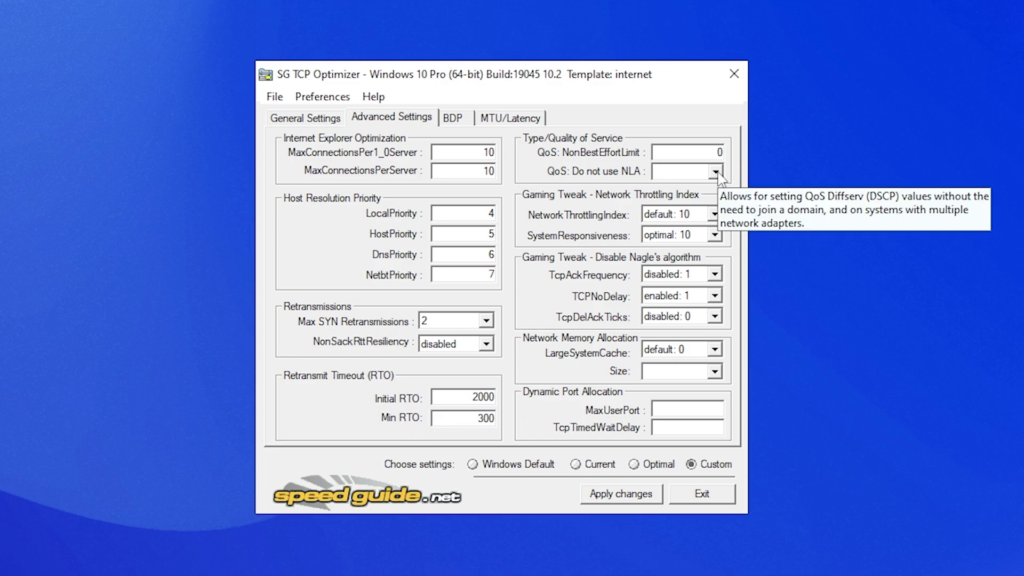
type("0")
left_click(716, 171)
Set QoS Do not use NLA to optimal: 1, NetworkThrottlingIndex disabled, and SystemResponsiveness gaming: 0.
left_click(688, 202)
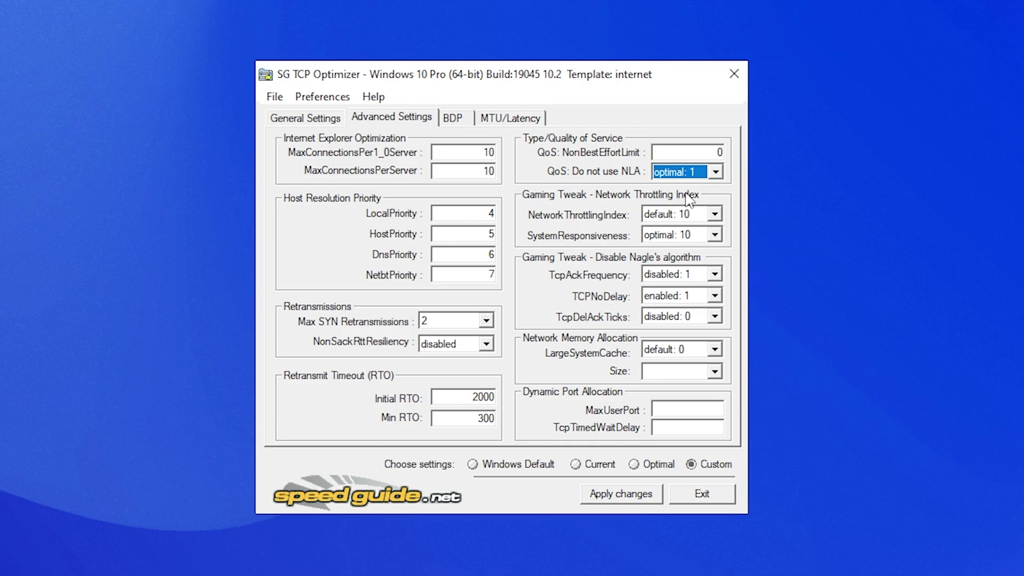
scroll(688, 213, "down", 3)
left_click(716, 214)
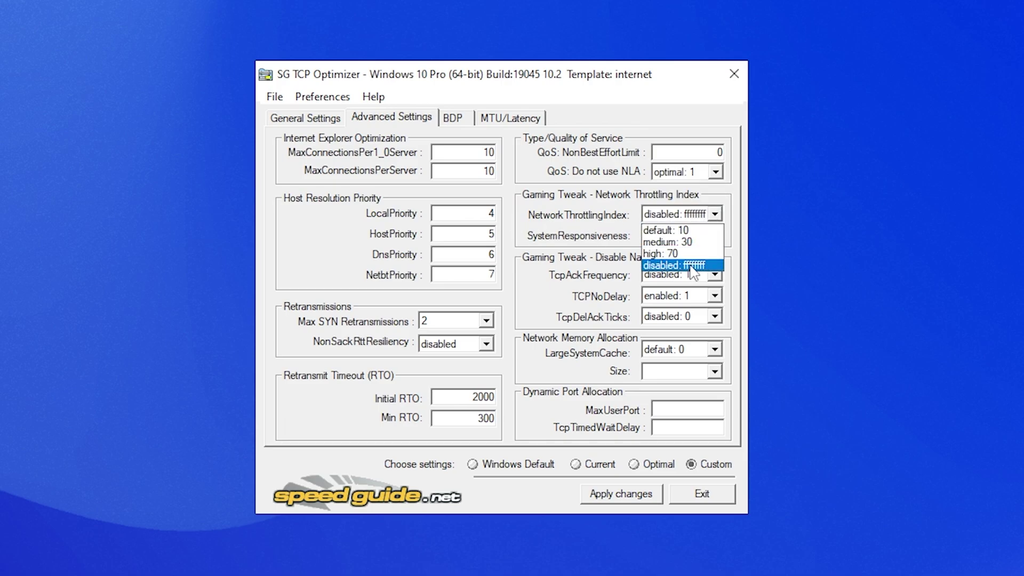
left_click(691, 266)
left_click(715, 235)
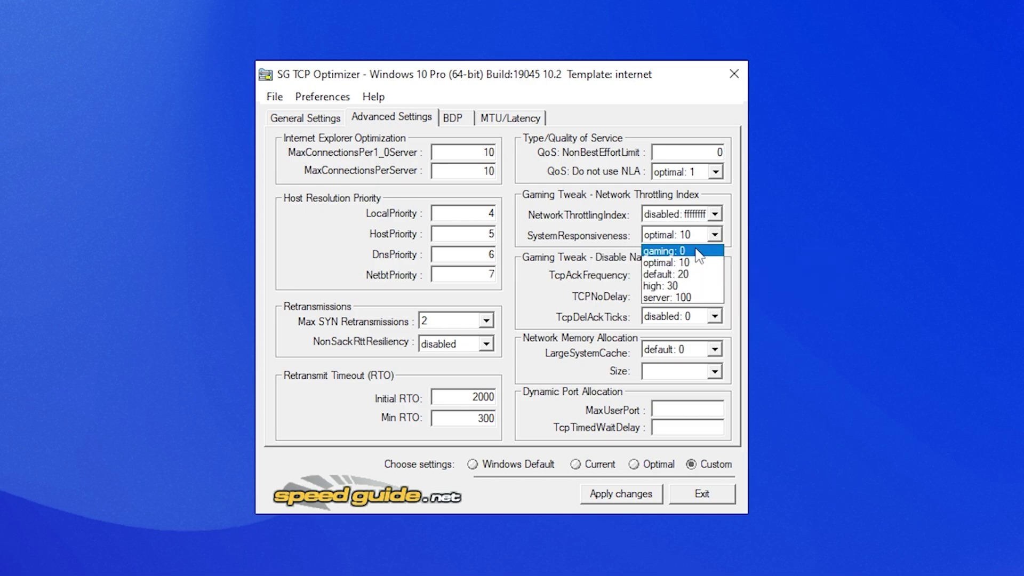
left_click(672, 252)
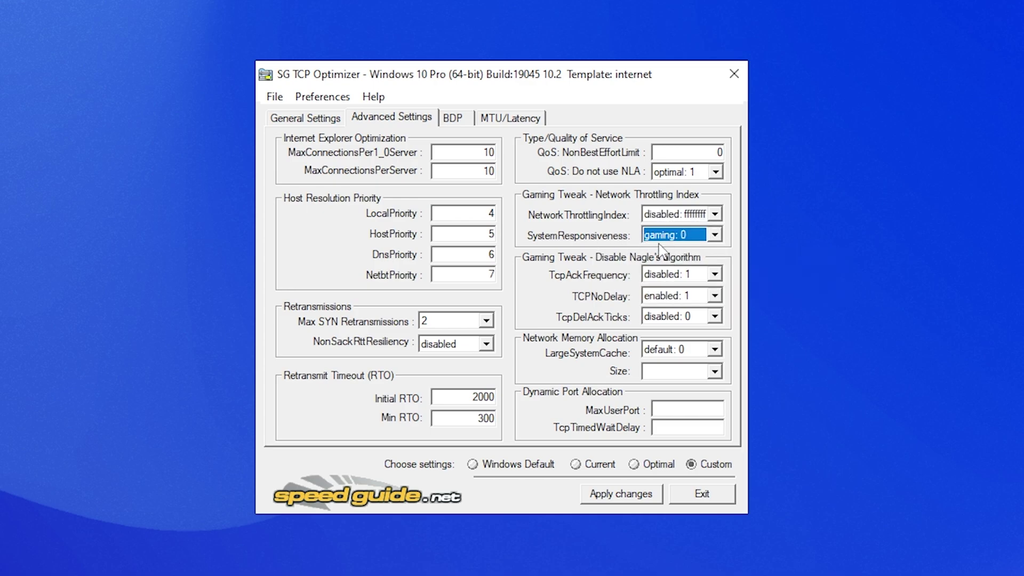
Set TcpAckFrequency, TCPNoDelay and TcpDelAckTicks to default: n/a.
key("Tab")
key("Up")
key("Tab")
left_click(715, 274)
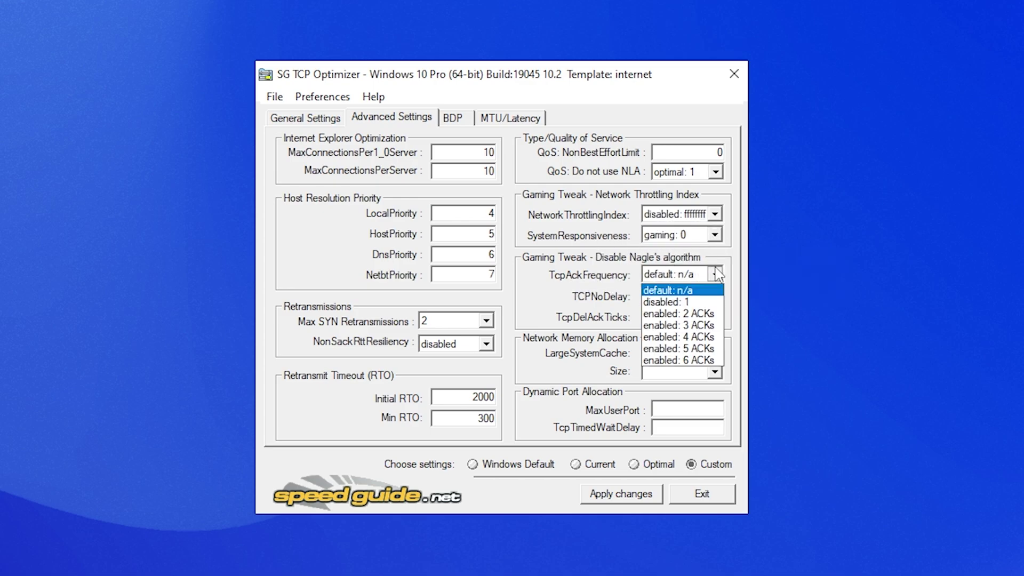
left_click(662, 290)
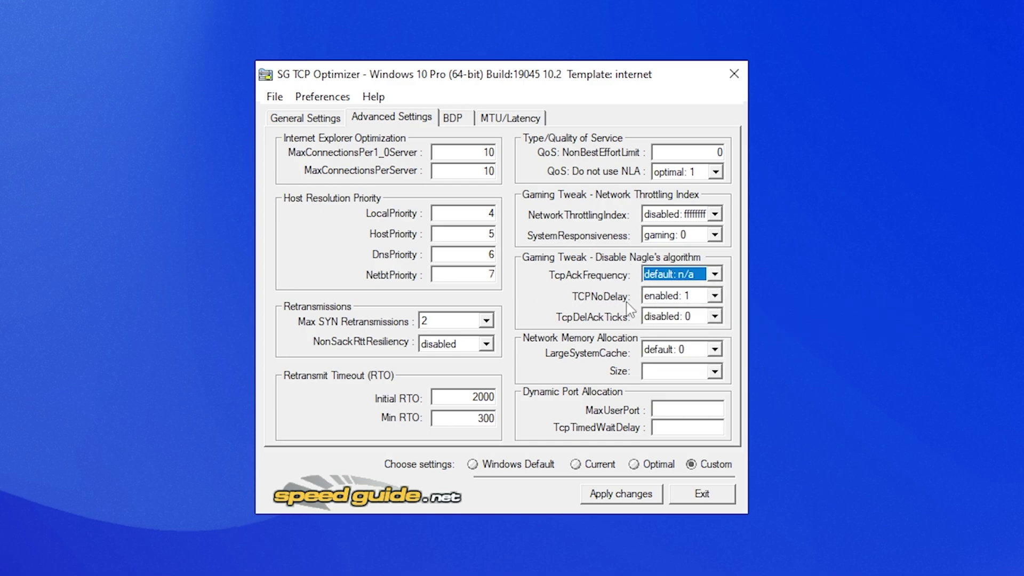
left_click(715, 295)
left_click(666, 310)
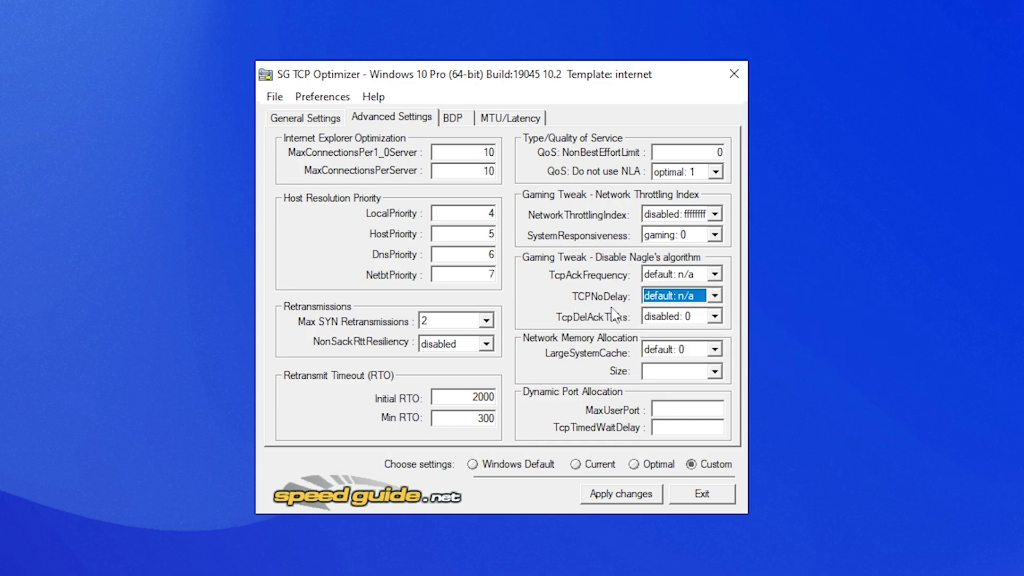
key("Tab")
key("Up")
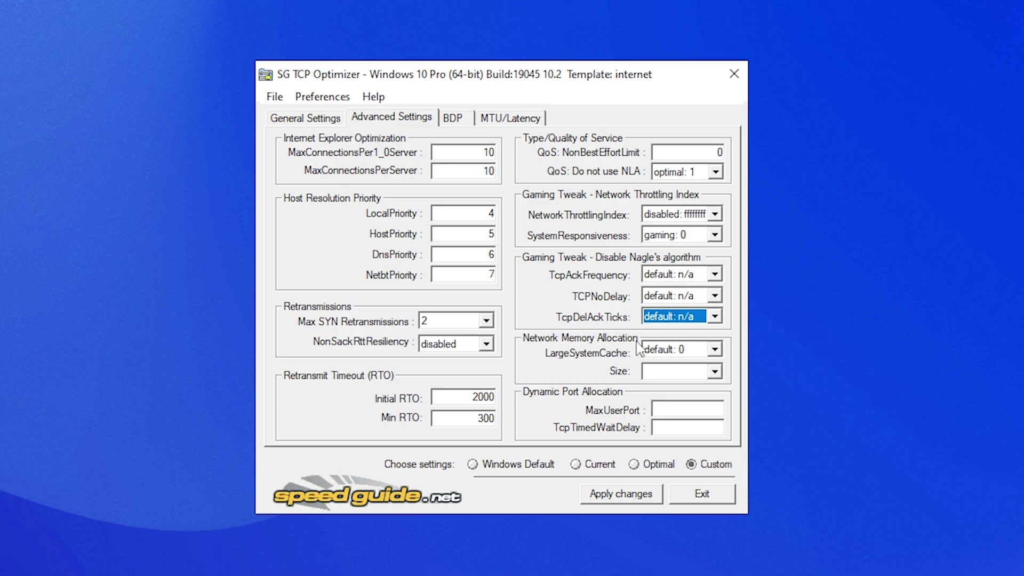
Enable LargeSystemCache, set Size to optimized: 3 and MaxUserPort to 65534, then apply the changes.
left_click(715, 349)
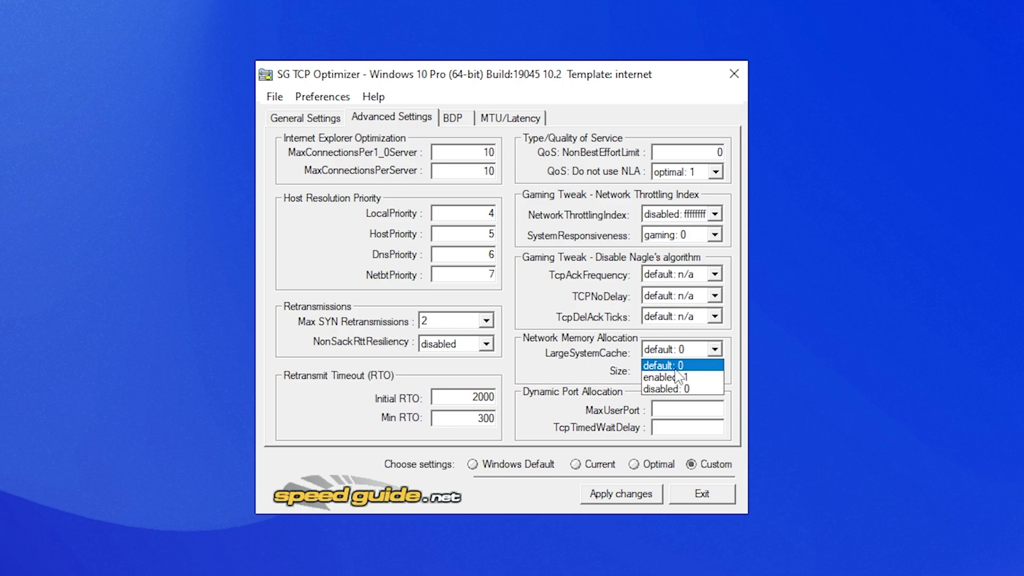
left_click(662, 375)
left_click(715, 371)
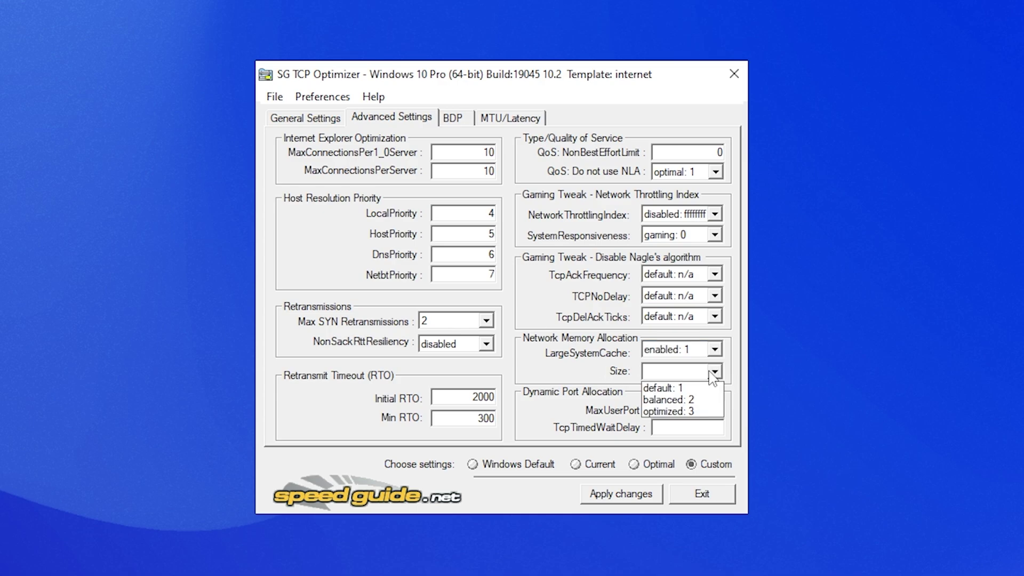
left_click(681, 412)
left_click(664, 408)
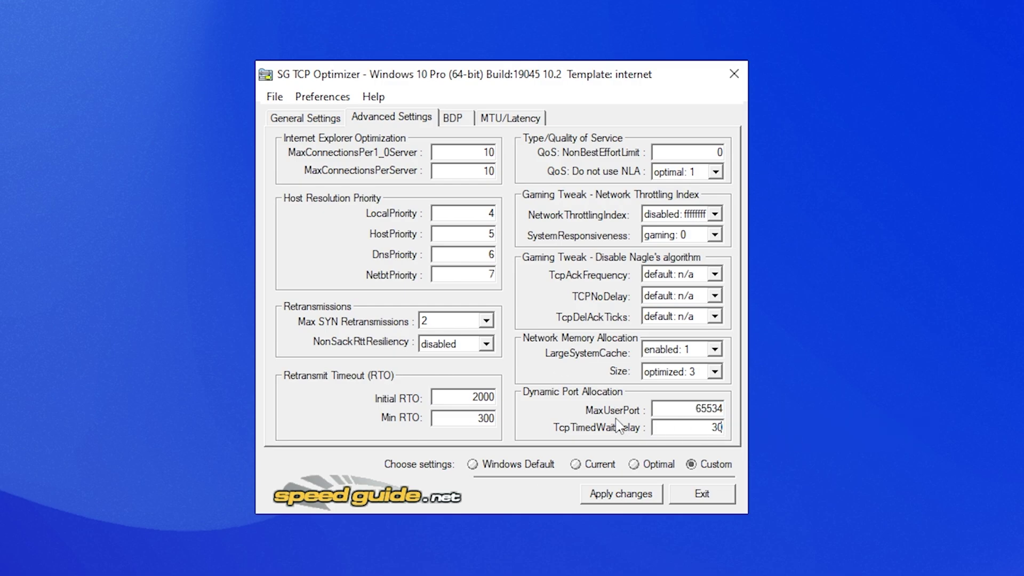
left_click(622, 494)
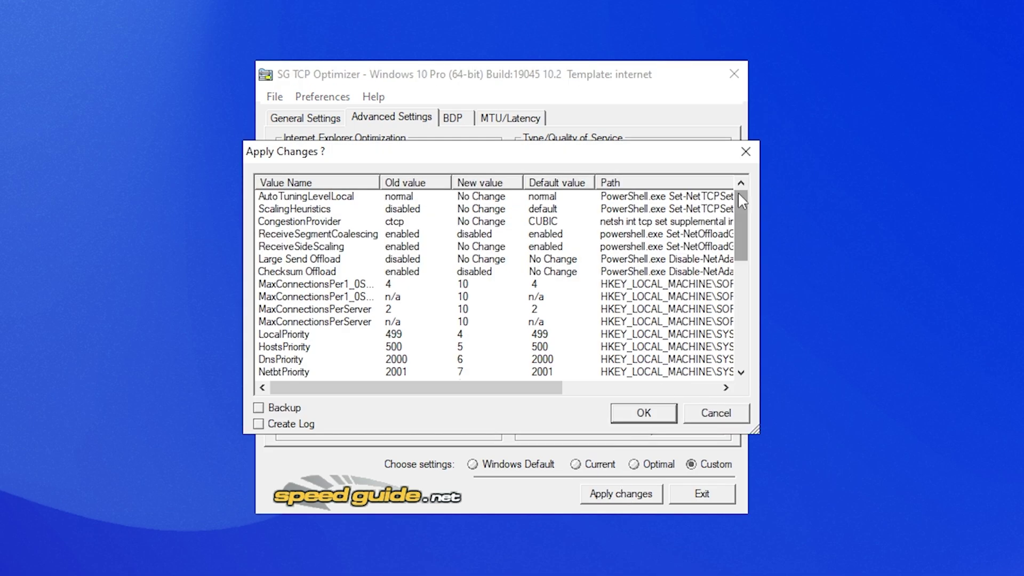
key("Return")
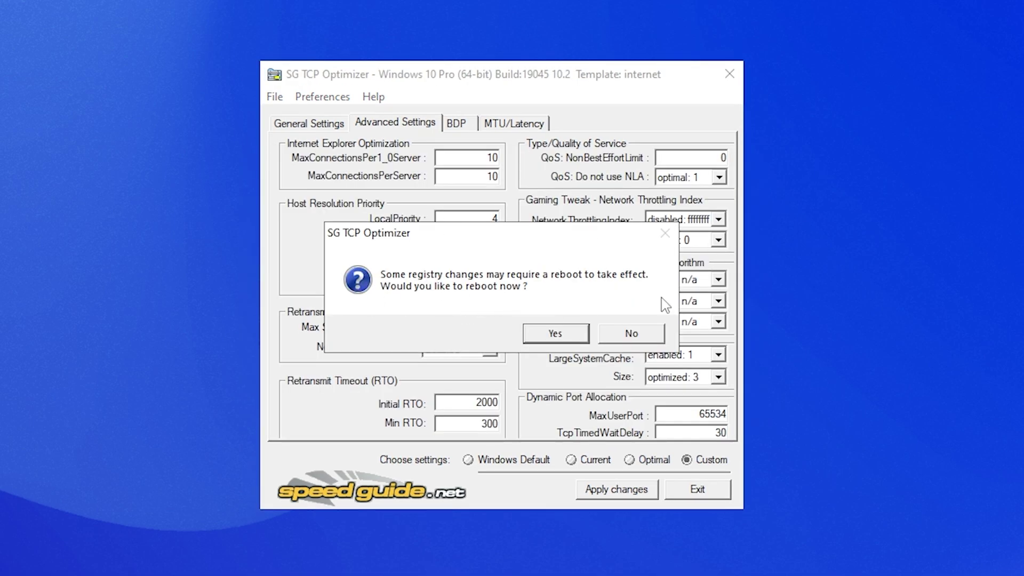